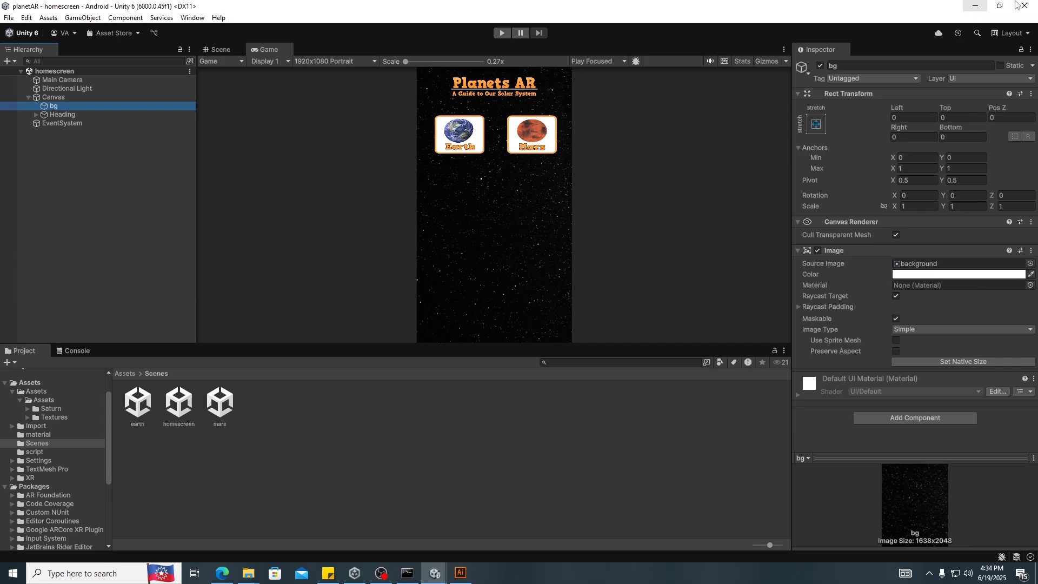
Step: Show the home screen in the Scene view and inspect the Main Camera and Canvas objects
{"action": "left_click", "coordinate": [76, 98]}
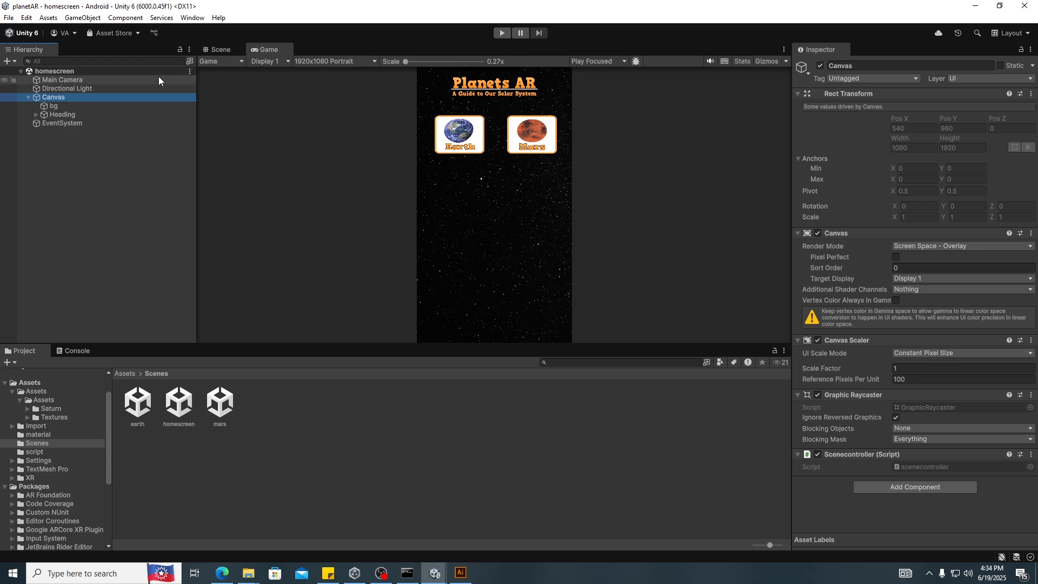
{"action": "left_click", "coordinate": [238, 52]}
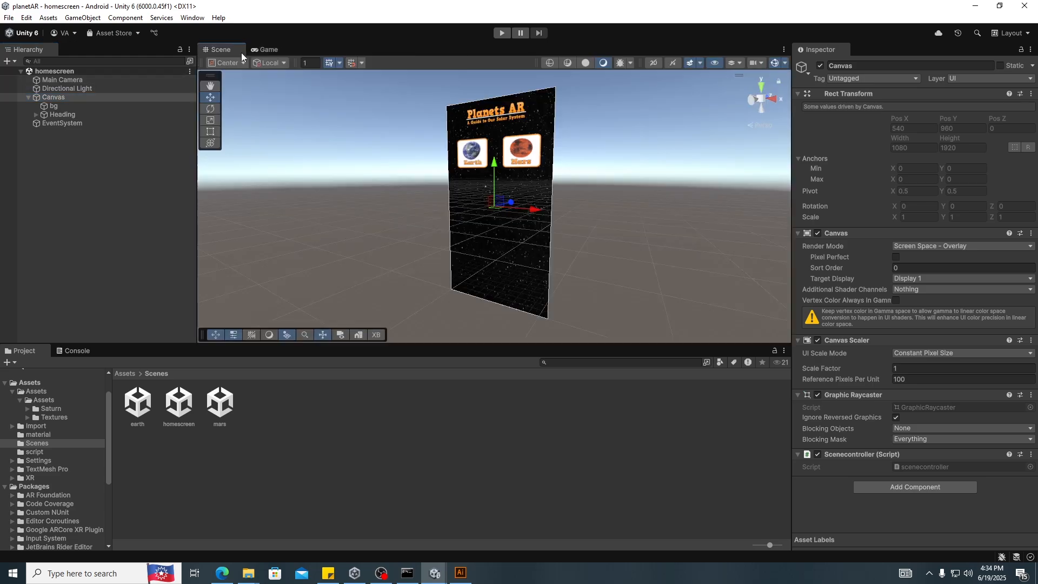
{"action": "double_click", "coordinate": [82, 80]}
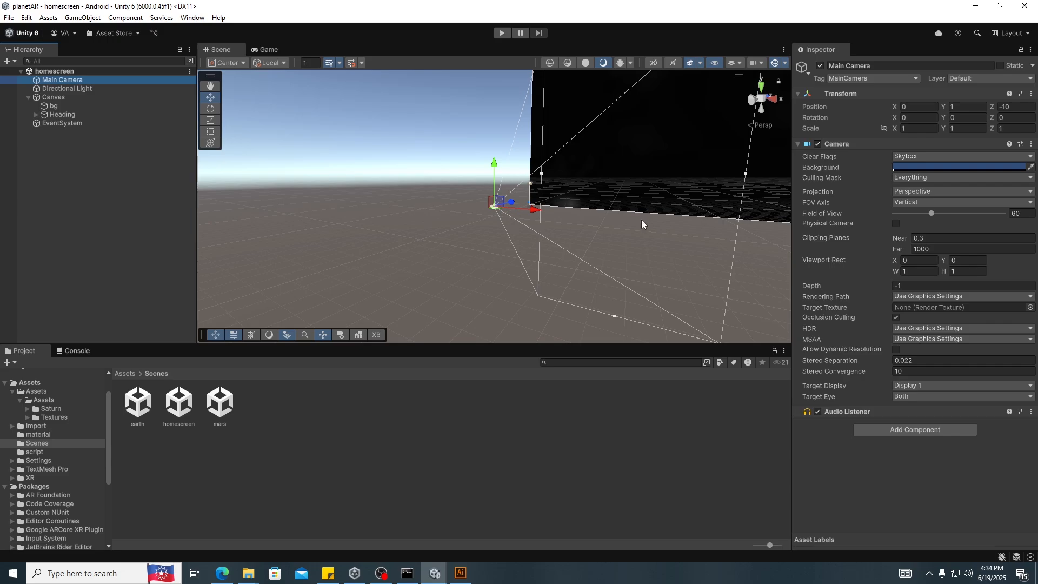
{"action": "left_click", "coordinate": [93, 99]}
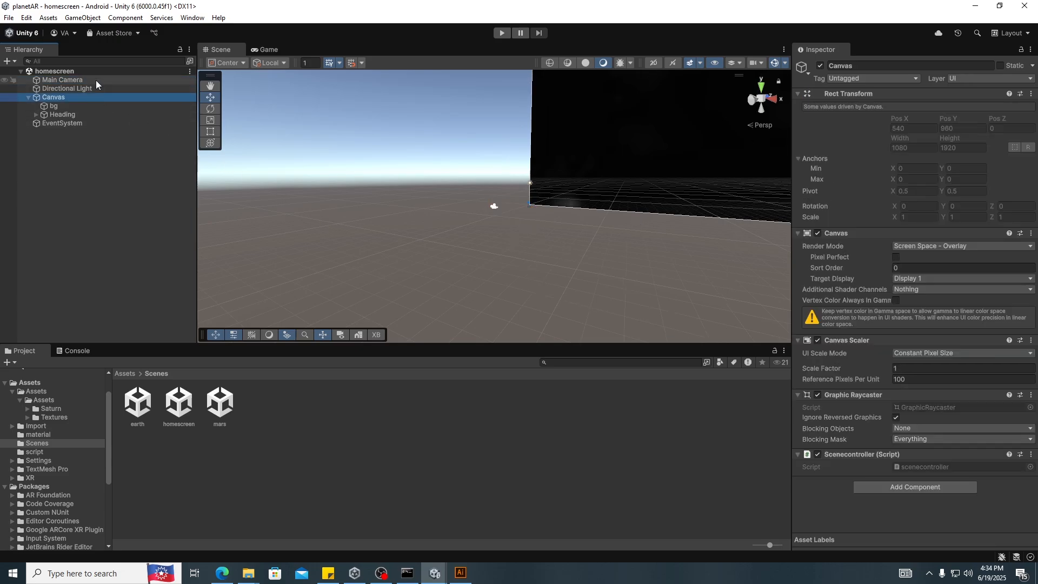
{"action": "left_click", "coordinate": [95, 80]}
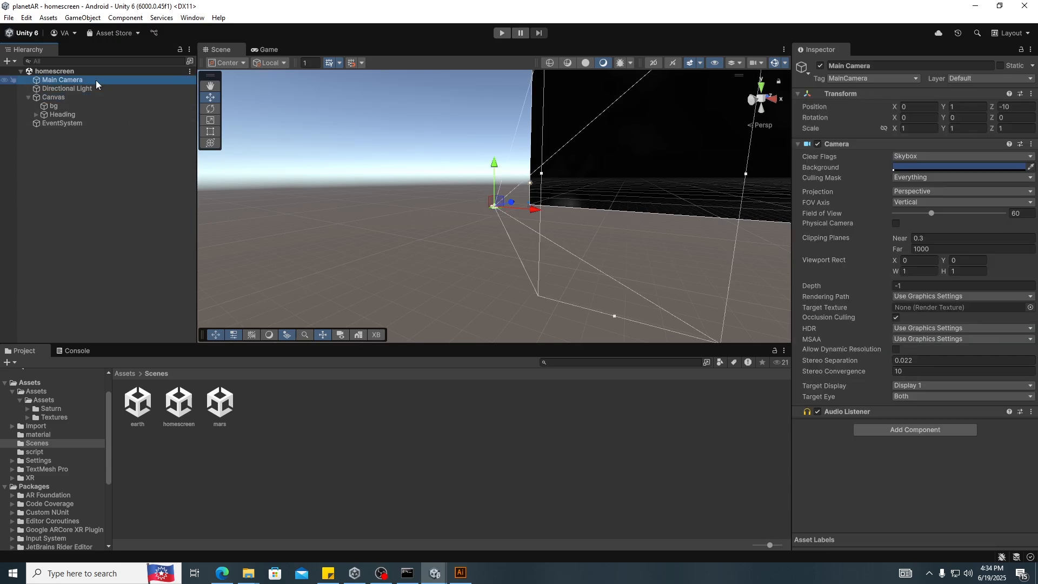
Step: Examine the bg object's Image settings and locate its background source sprite in the project assets
{"action": "double_click", "coordinate": [79, 106]}
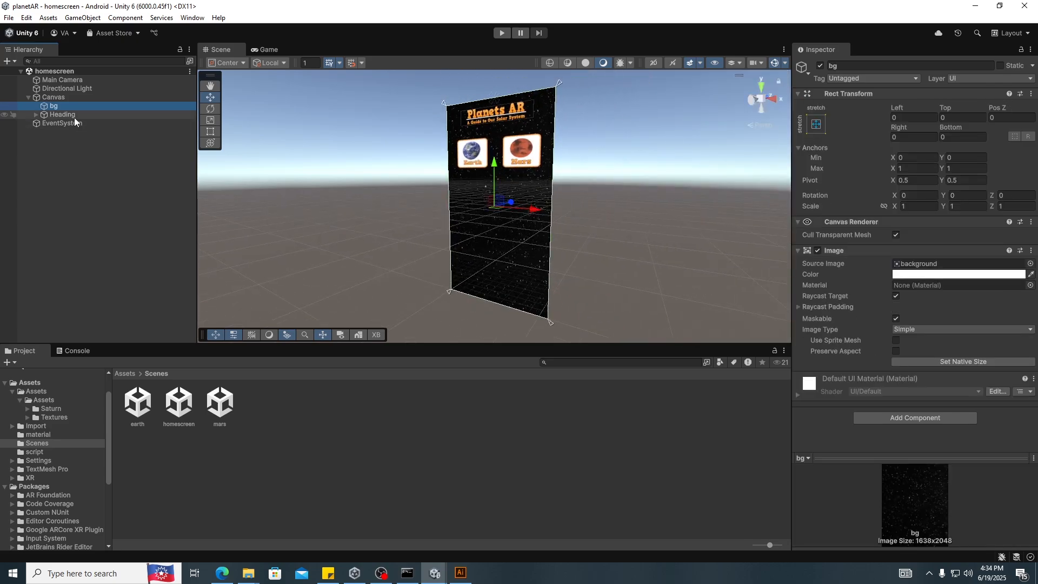
{"action": "left_click", "coordinate": [73, 115]}
{"action": "left_click", "coordinate": [64, 104]}
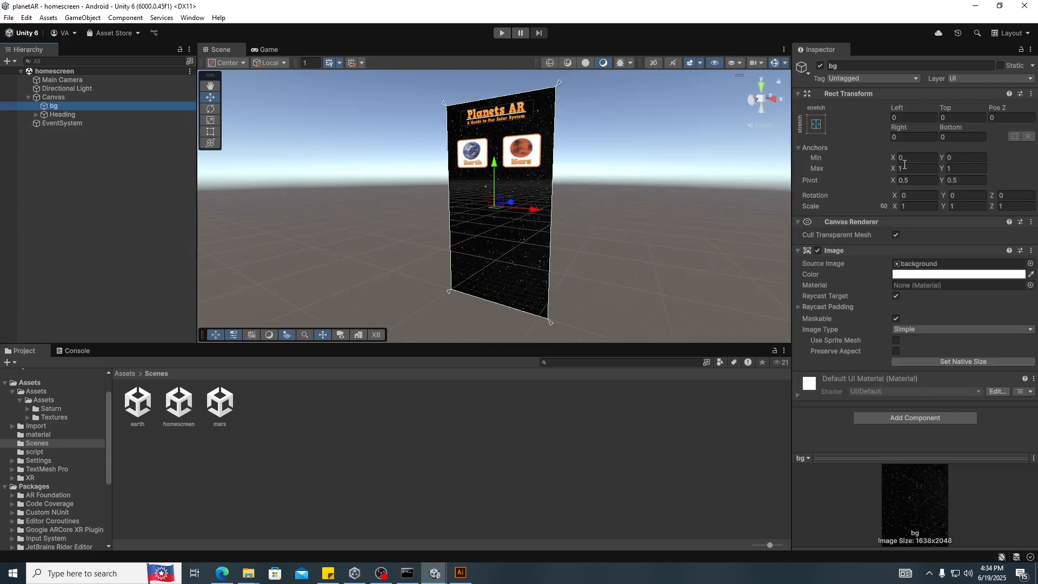
{"action": "left_click", "coordinate": [919, 264]}
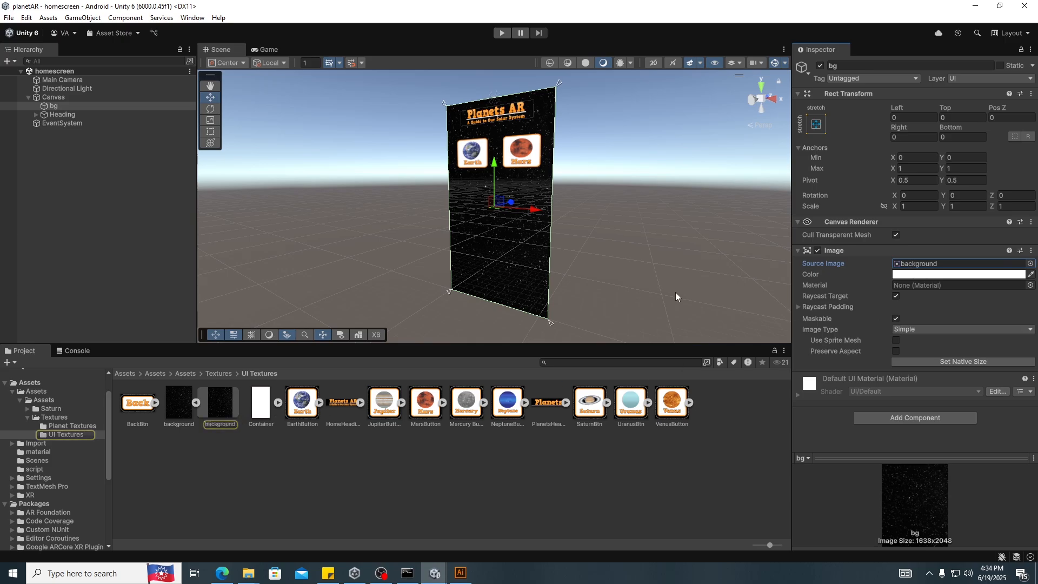
{"action": "left_click", "coordinate": [234, 404]}
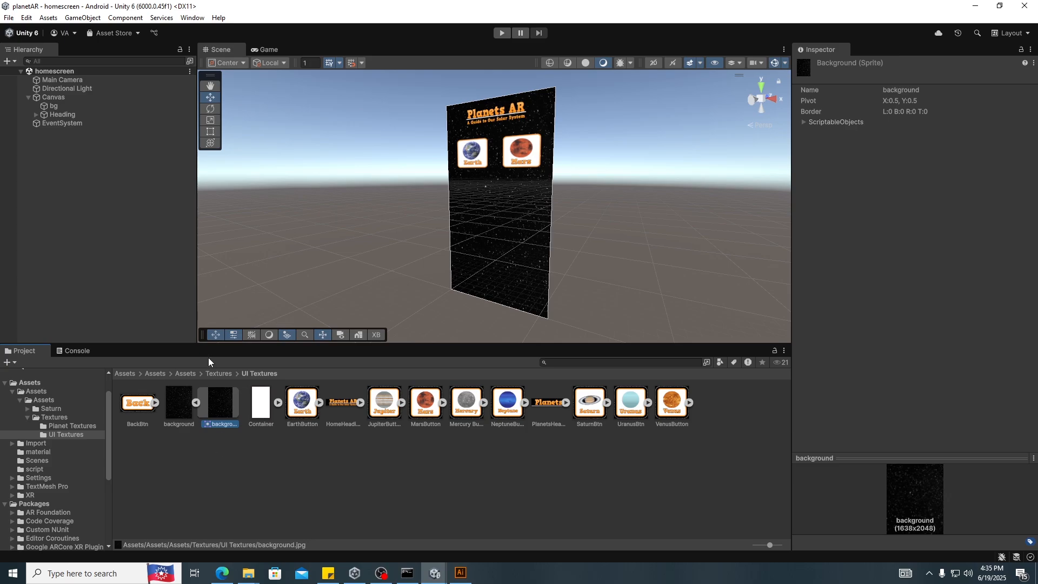
Step: Examine the Heading object with its Earth and mars child buttons, including the mars button's On Click event
{"action": "left_click", "coordinate": [63, 115]}
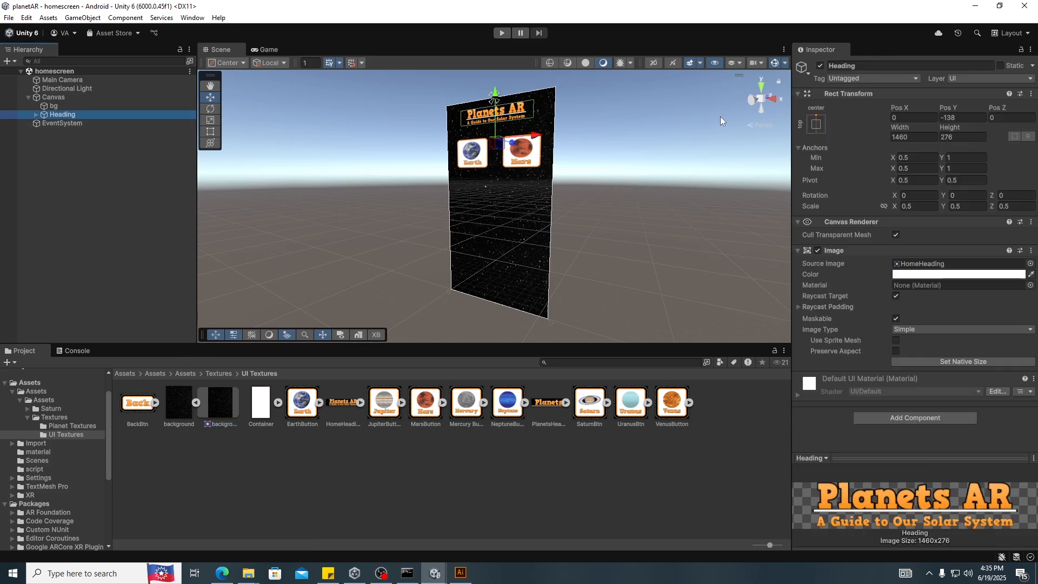
{"action": "left_click", "coordinate": [36, 115]}
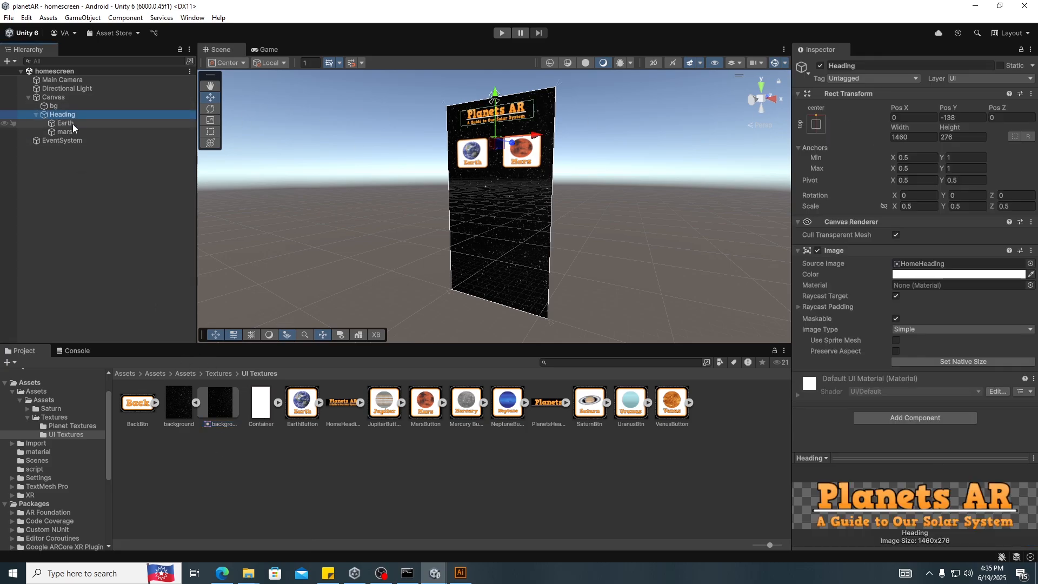
{"action": "left_click", "coordinate": [73, 124]}
{"action": "left_click", "coordinate": [71, 131]}
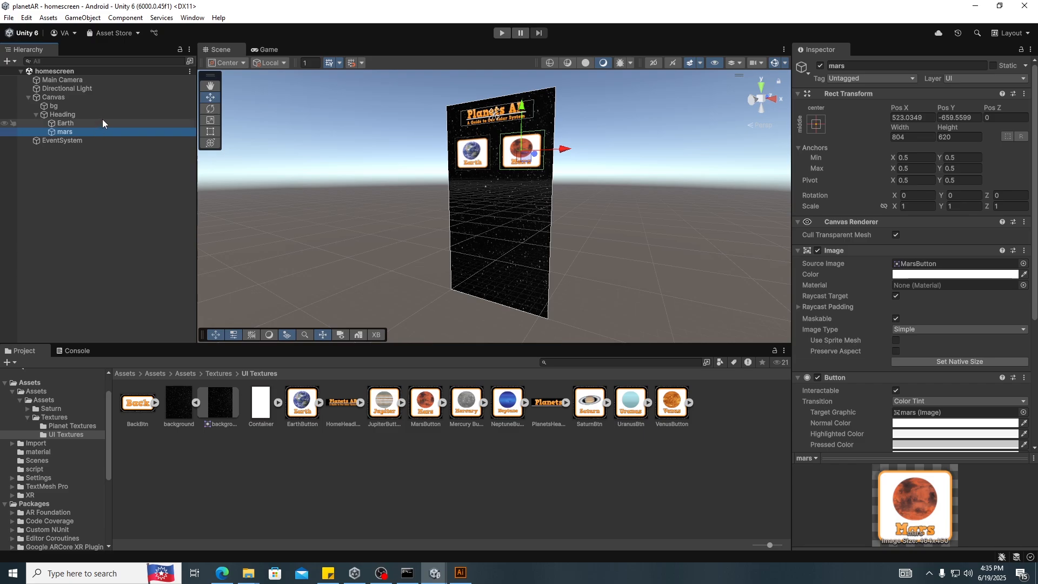
{"action": "scroll", "coordinate": [975, 265], "scroll_direction": "down", "scroll_amount": 5}
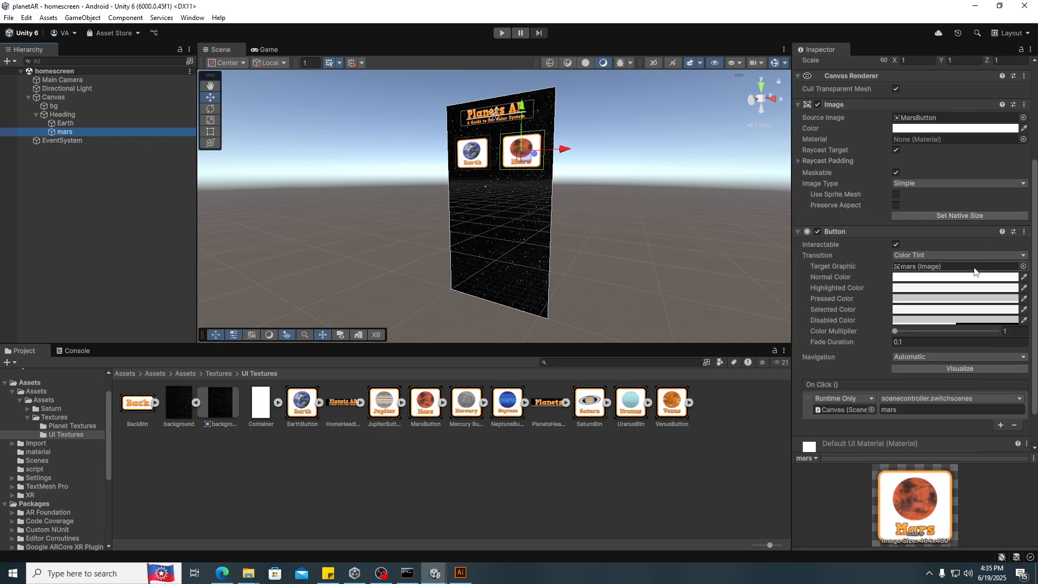
{"action": "scroll", "coordinate": [975, 270], "scroll_direction": "down", "scroll_amount": 2}
{"action": "scroll", "coordinate": [951, 202], "scroll_direction": "up", "scroll_amount": 3}
{"action": "scroll", "coordinate": [935, 211], "scroll_direction": "down", "scroll_amount": 2}
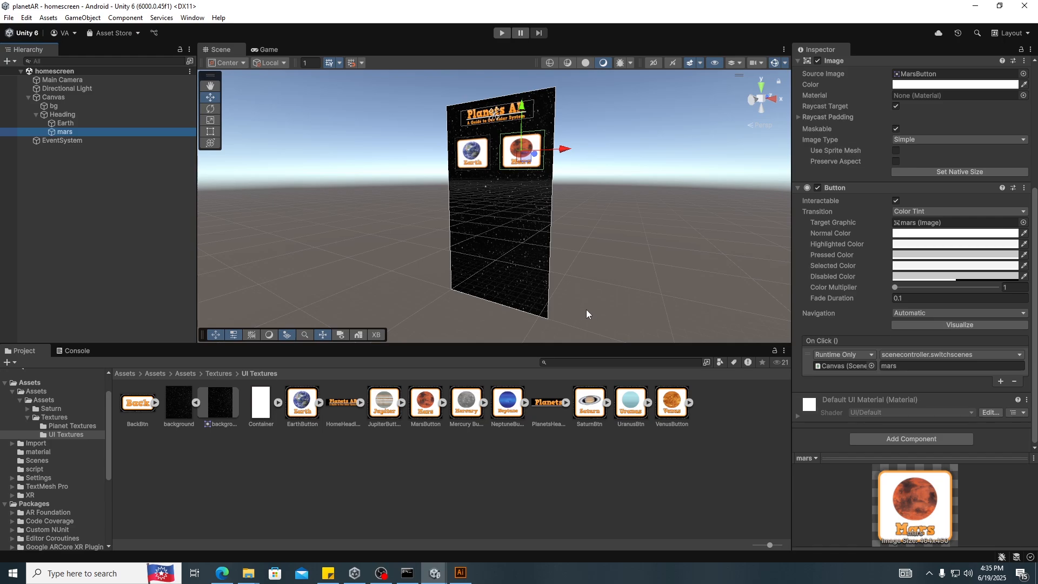
Step: Switch to Edge, view the Augmented Reality course video at about 6:53 in full screen, and return to the planetAR project in Unity
{"action": "left_click", "coordinate": [221, 572]}
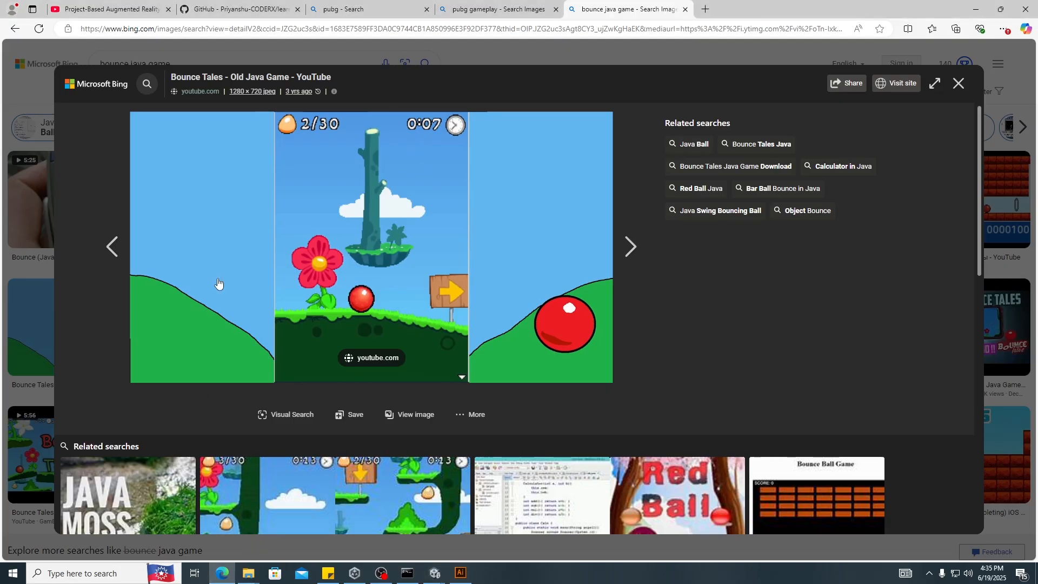
{"action": "left_click", "coordinate": [108, 9]}
{"action": "left_click", "coordinate": [63, 460]}
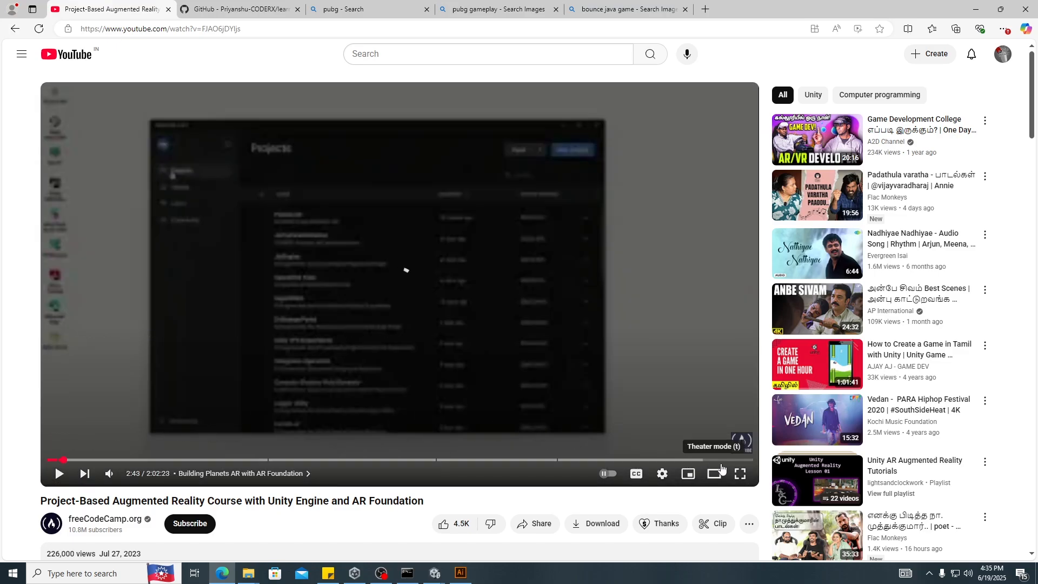
{"action": "key", "text": "f"}
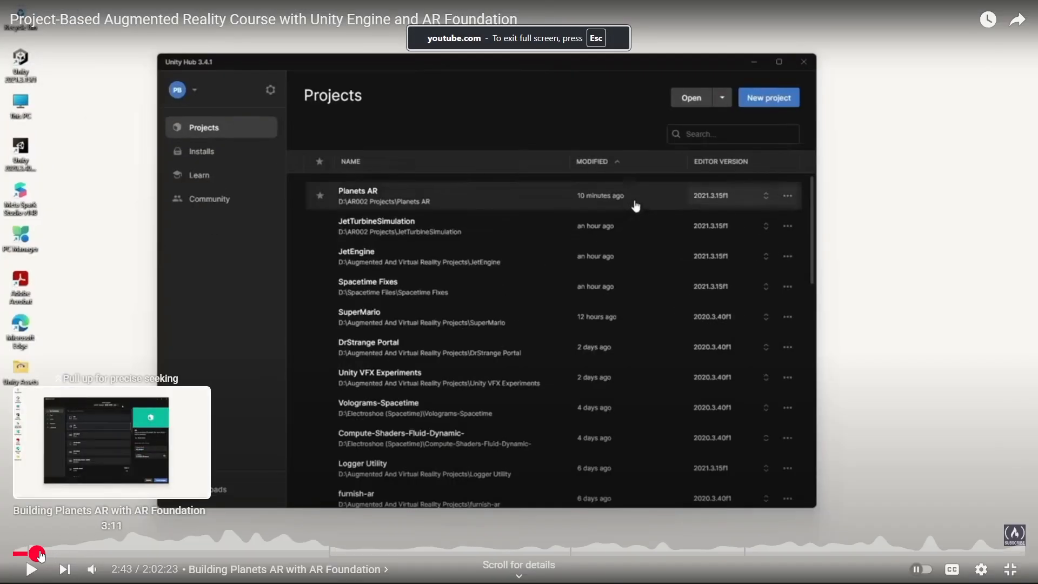
{"action": "left_click_drag", "start_coordinate": [41, 556], "coordinate": [73, 555]}
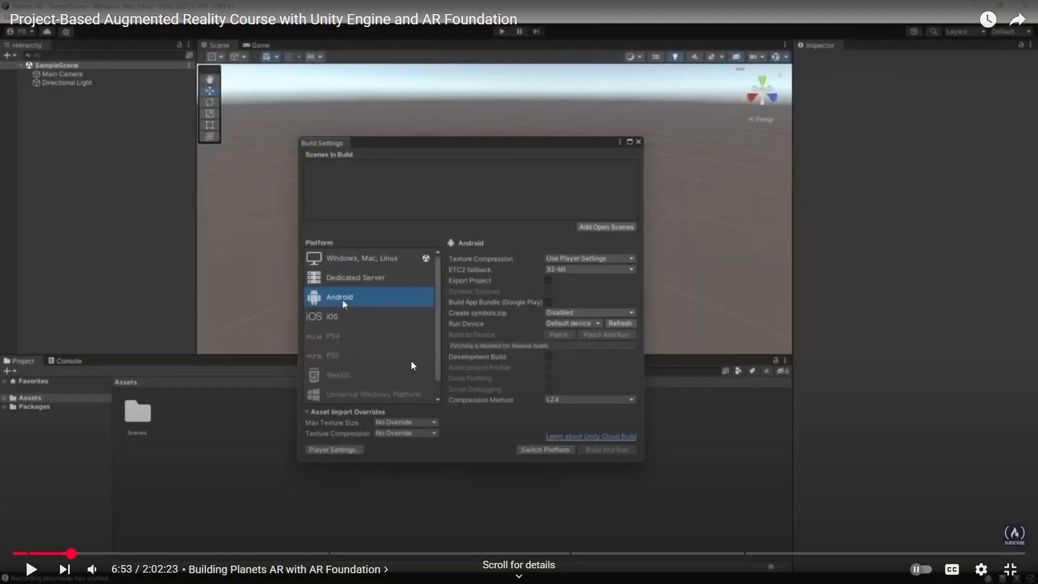
{"action": "left_click", "coordinate": [1007, 569]}
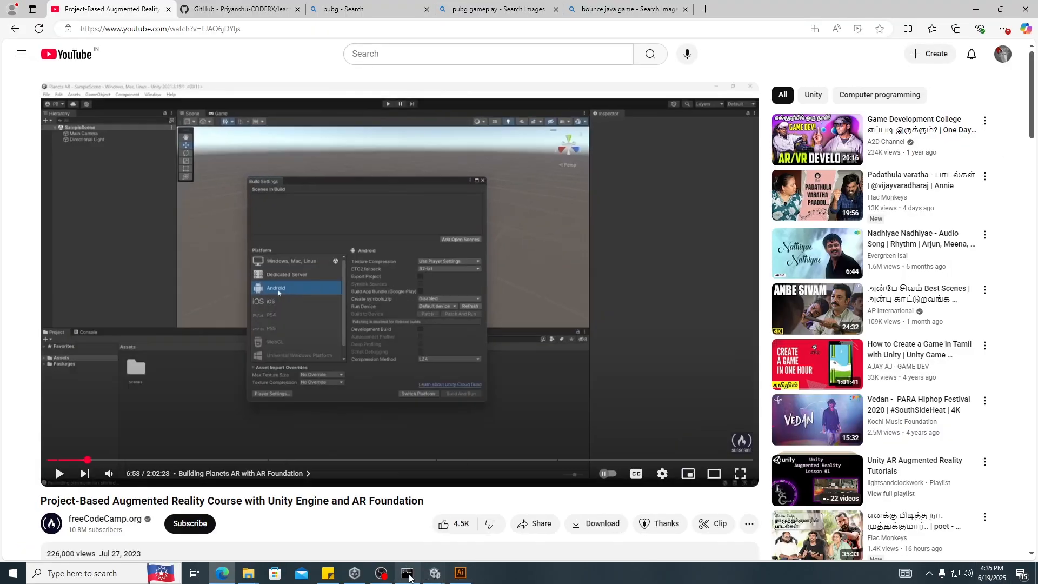
{"action": "mouse_move", "coordinate": [435, 572]}
{"action": "left_click", "coordinate": [475, 532]}
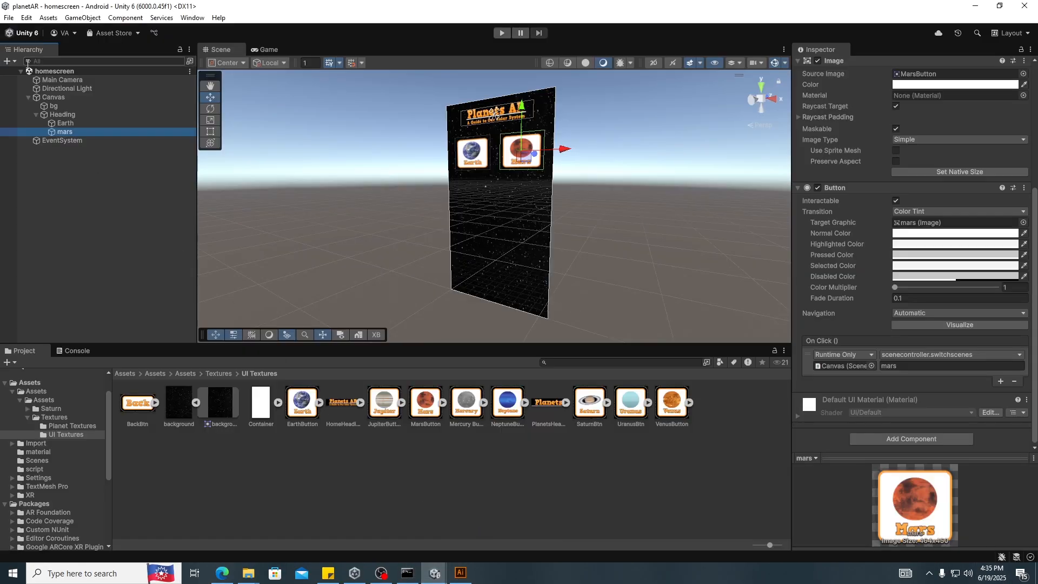
Step: Open the build profiles and compare the Windows and Android platform settings, ending on Android
{"action": "left_click", "coordinate": [8, 18]}
{"action": "left_click", "coordinate": [41, 149]}
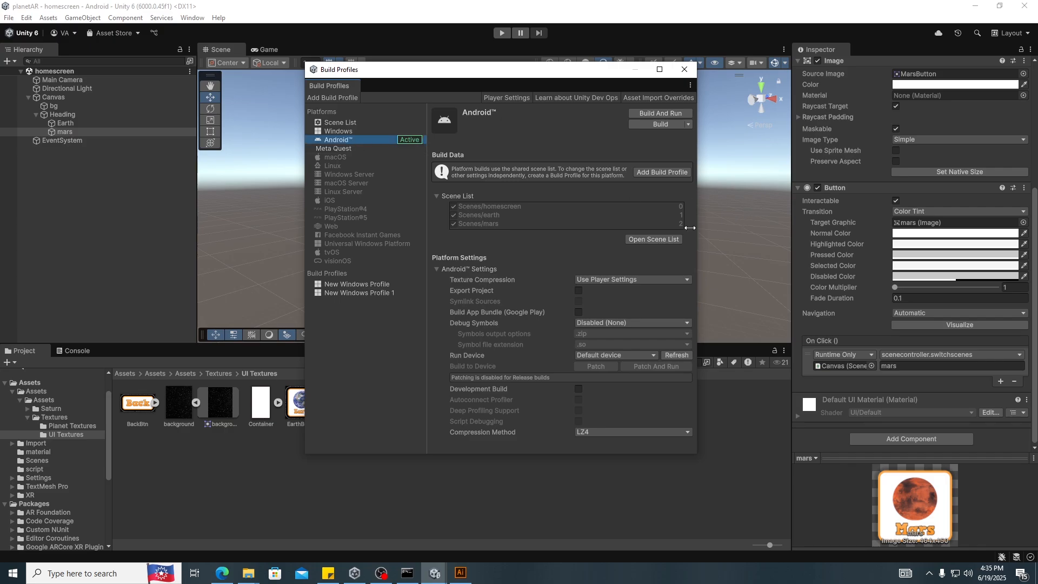
{"action": "left_click", "coordinate": [346, 132]}
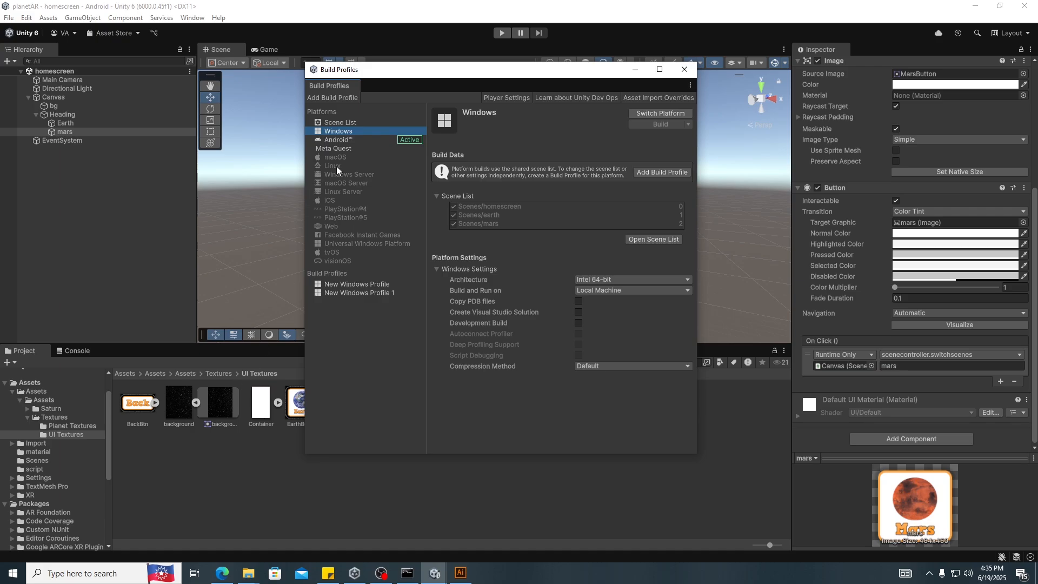
{"action": "left_click", "coordinate": [341, 140]}
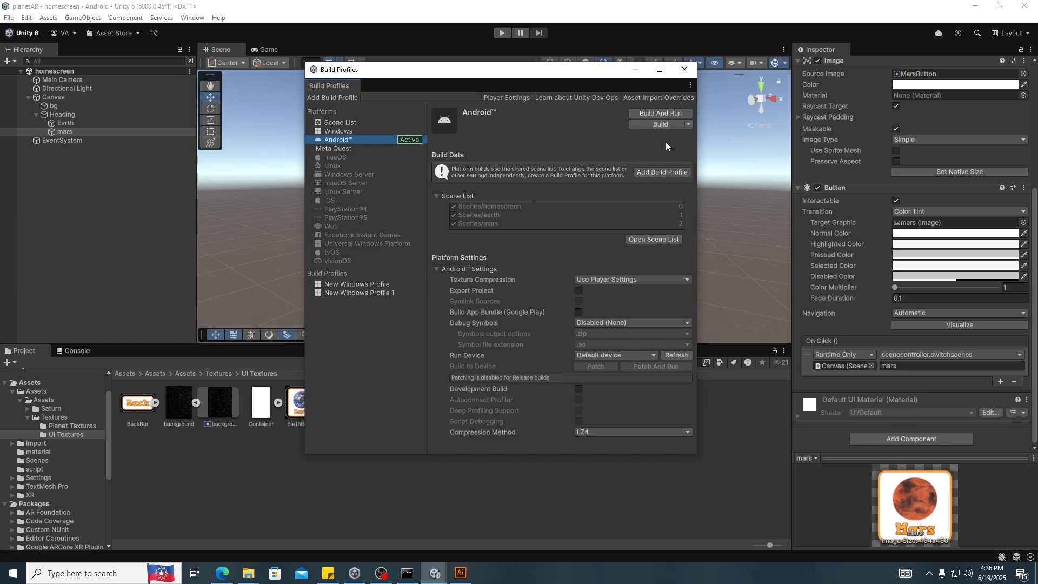
Step: Open the Player settings for Android and review the product name, version and rendering options
{"action": "left_click", "coordinate": [515, 96]}
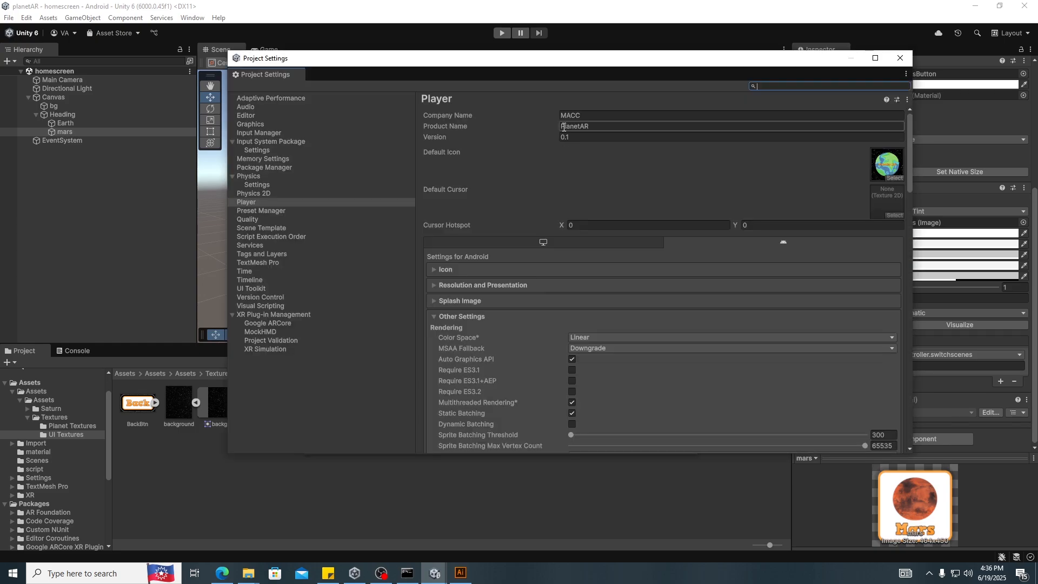
{"action": "left_click", "coordinate": [446, 124]}
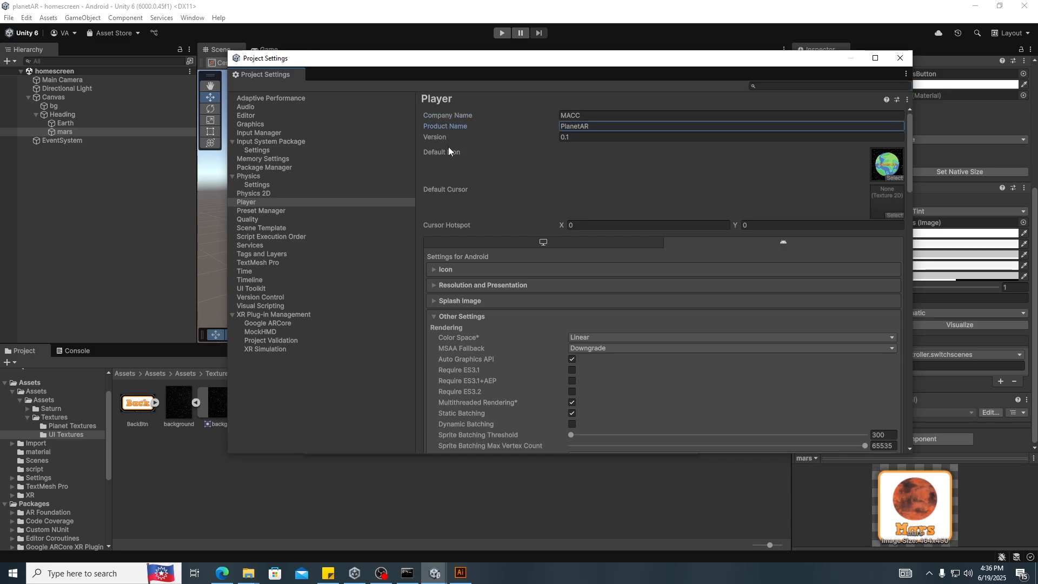
{"action": "mouse_move", "coordinate": [424, 579]}
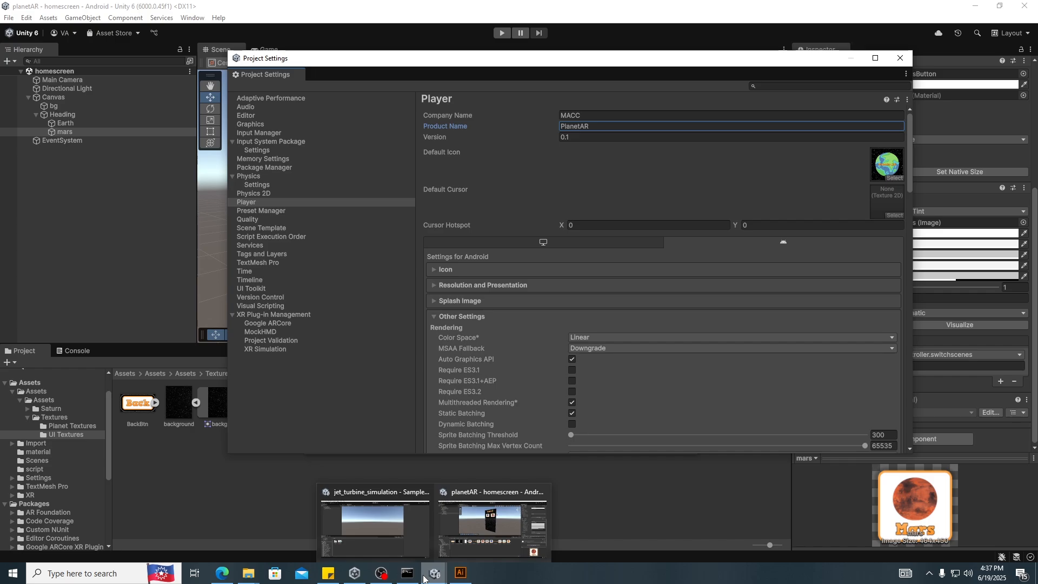
{"action": "left_click", "coordinate": [595, 137]}
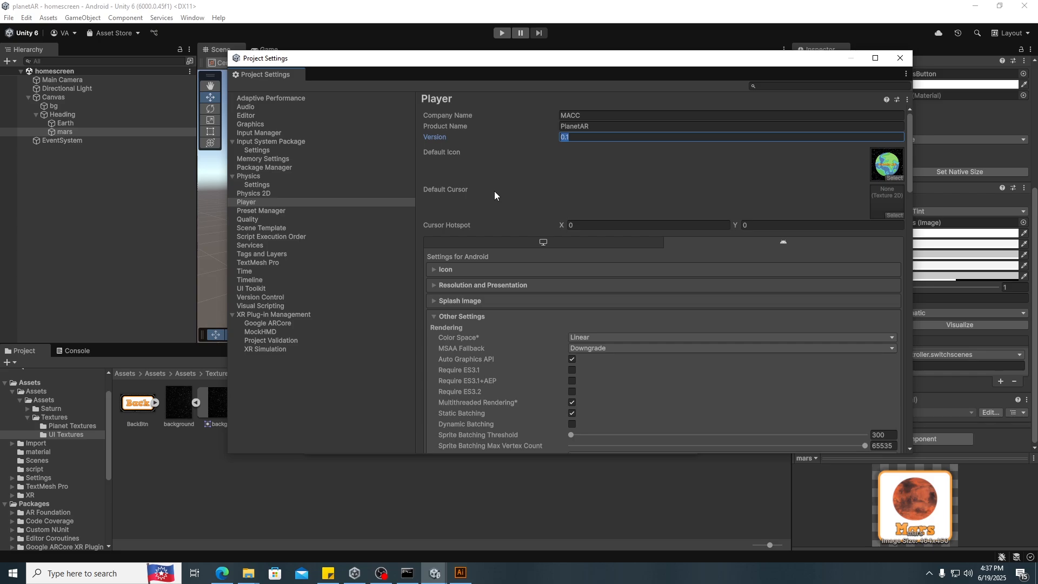
{"action": "scroll", "coordinate": [475, 323], "scroll_direction": "down", "scroll_amount": 5}
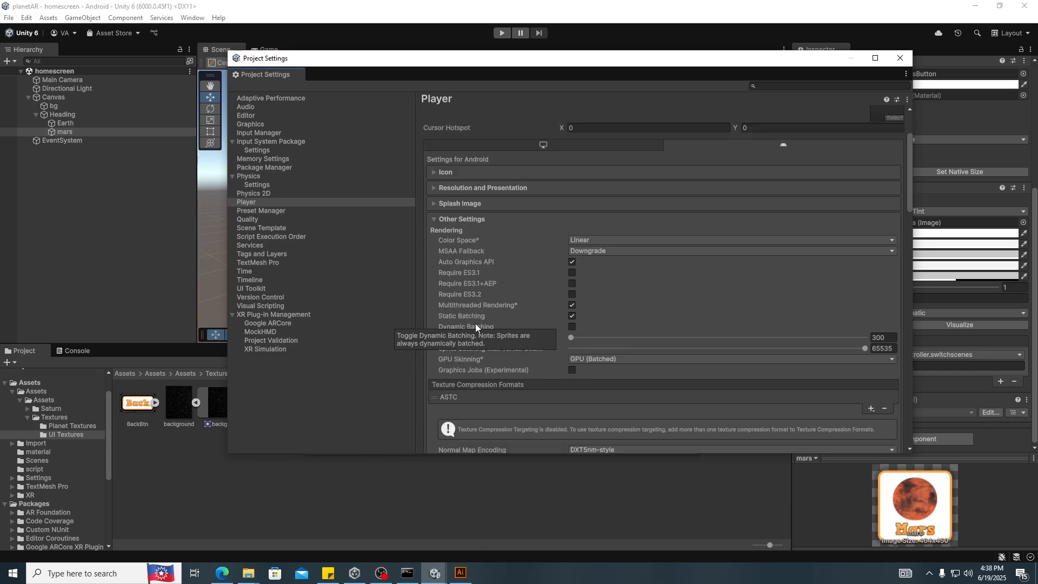
{"action": "left_click", "coordinate": [475, 330]}
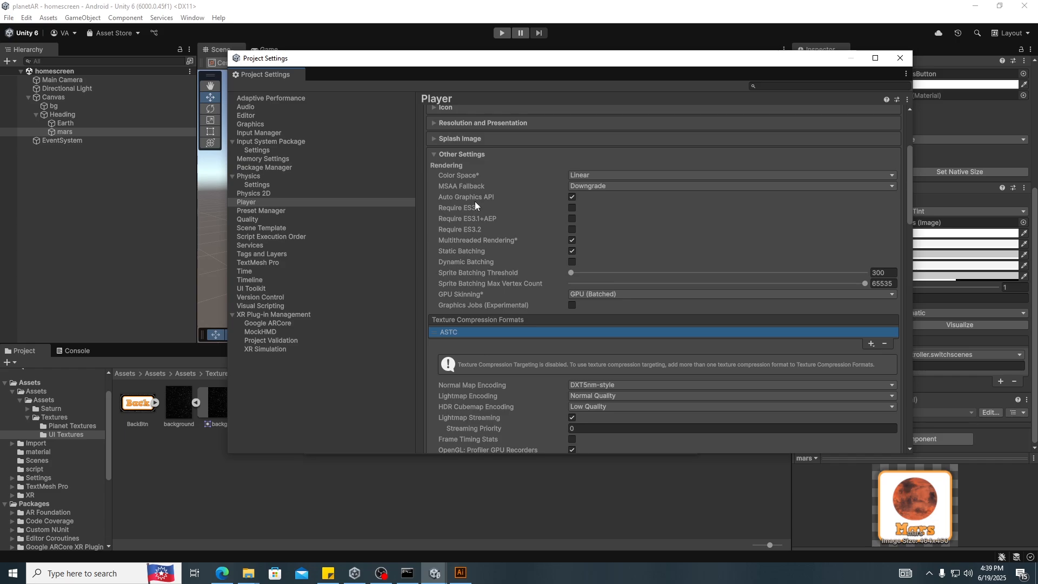
Step: Disable Auto Graphics API for Android, place OpenGLES3 above Vulkan, and remove Vulkan from the Graphics API list
{"action": "left_click", "coordinate": [572, 197]}
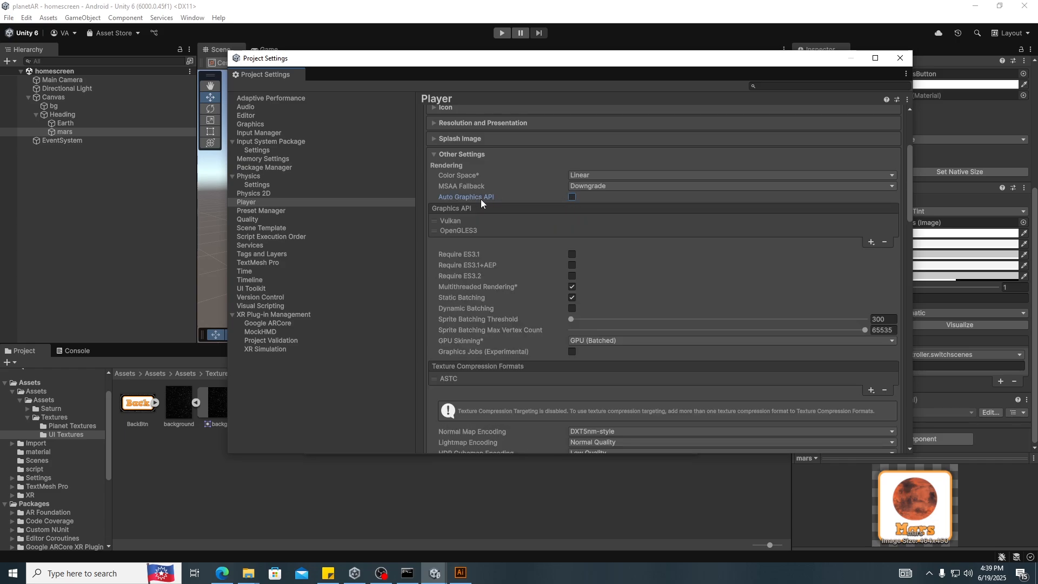
{"action": "left_click", "coordinate": [455, 221]}
{"action": "left_click", "coordinate": [454, 231]}
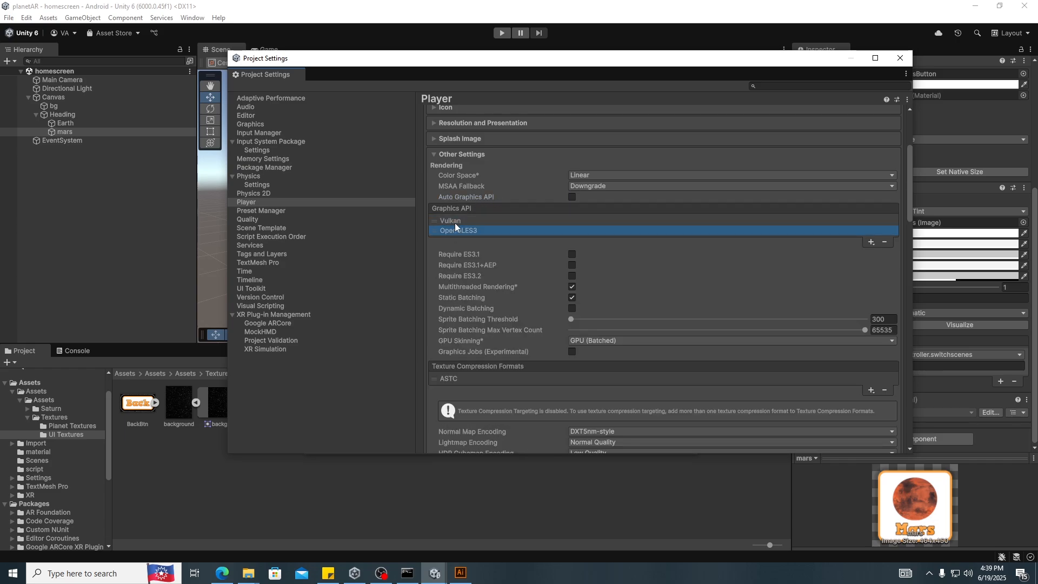
{"action": "left_click", "coordinate": [455, 197]}
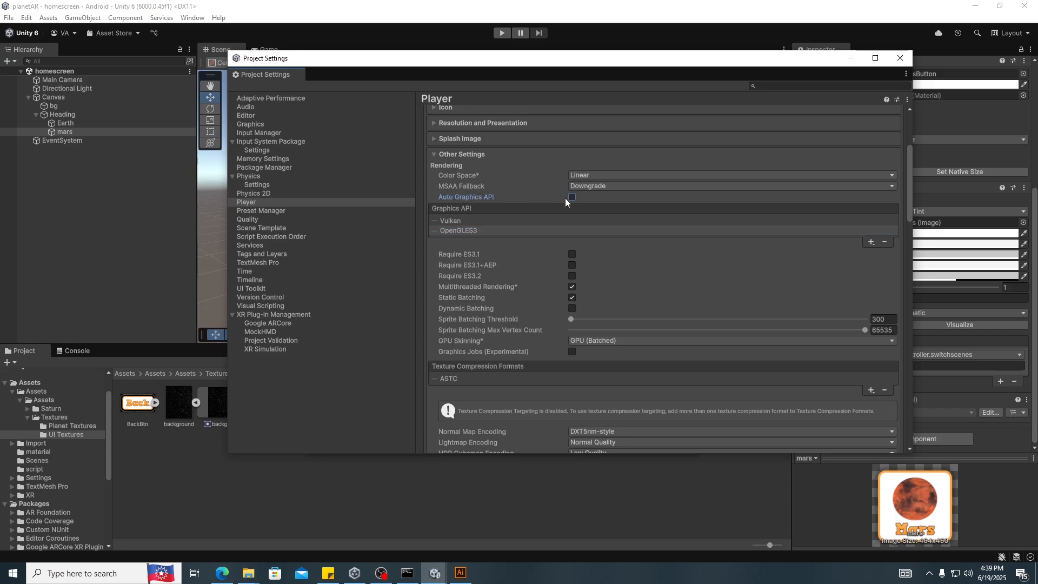
{"action": "left_click", "coordinate": [460, 221]}
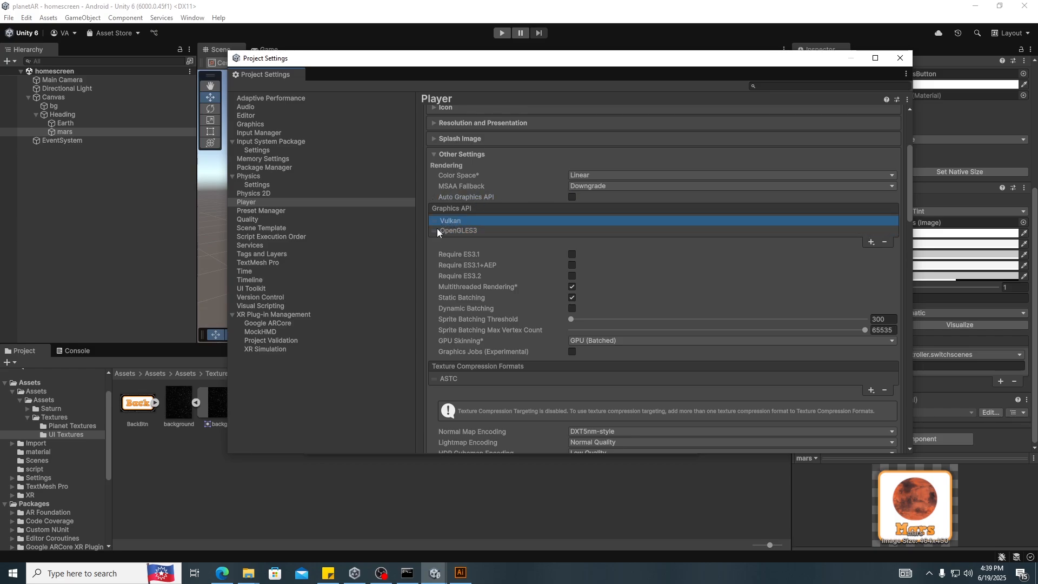
{"action": "left_click_drag", "start_coordinate": [436, 221], "coordinate": [438, 236]}
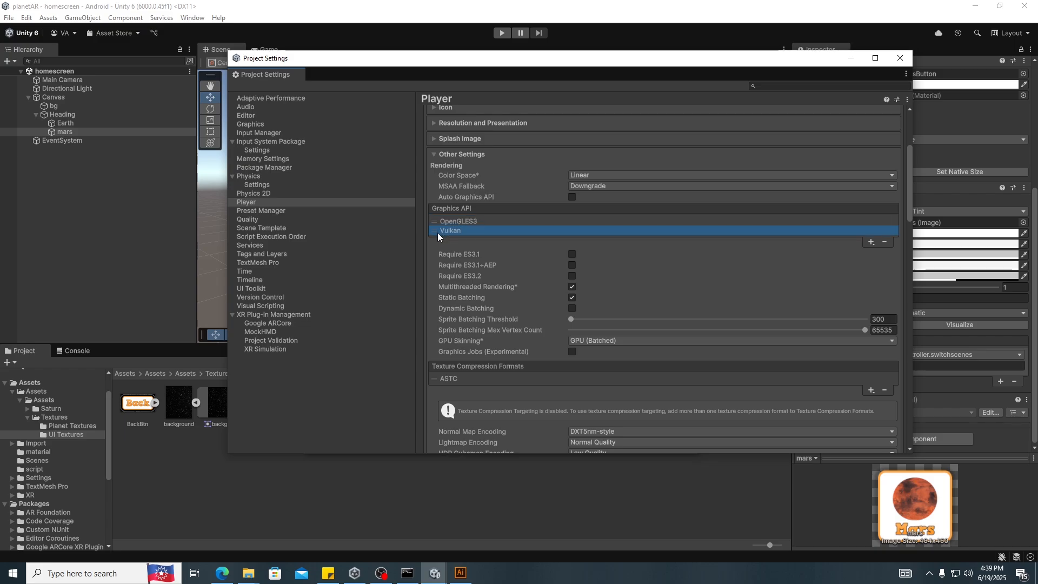
{"action": "left_click", "coordinate": [883, 243]}
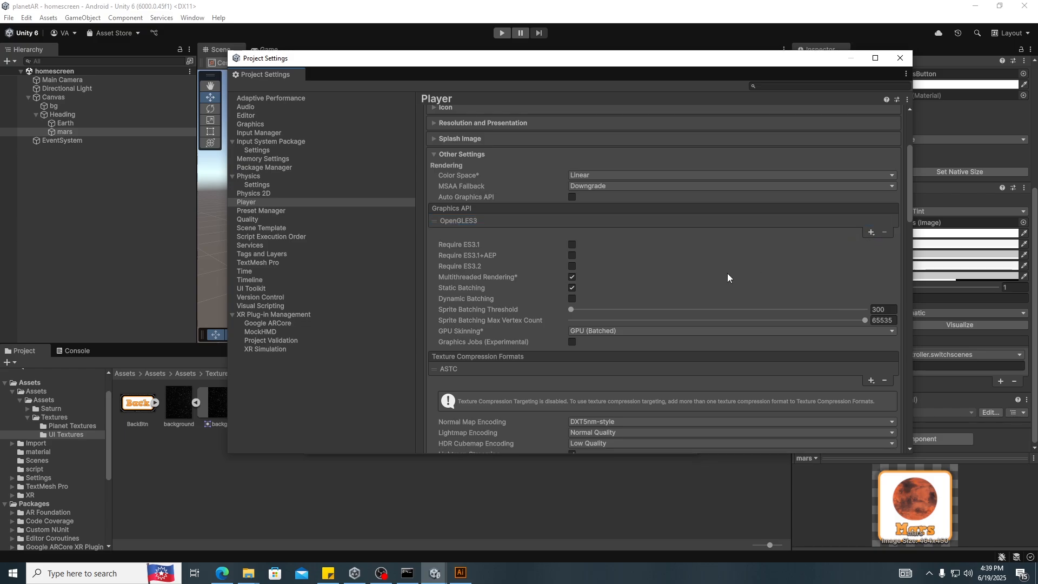
Step: Switch to Edge, search the web for opengl, and return to the planetAR project in Unity
{"action": "left_click", "coordinate": [442, 221]}
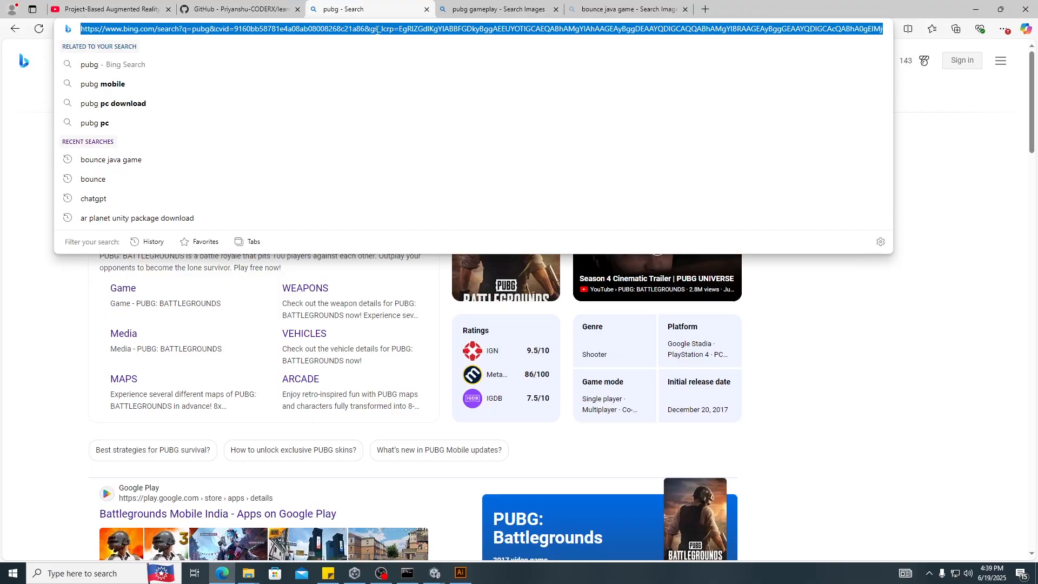
{"action": "type", "text": "opengl"}
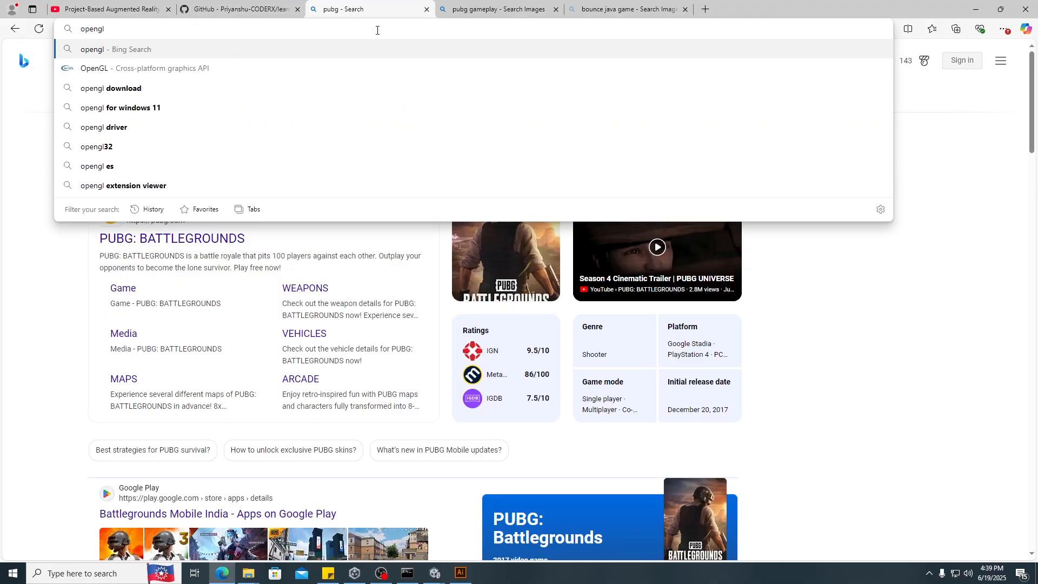
{"action": "key", "text": "Return"}
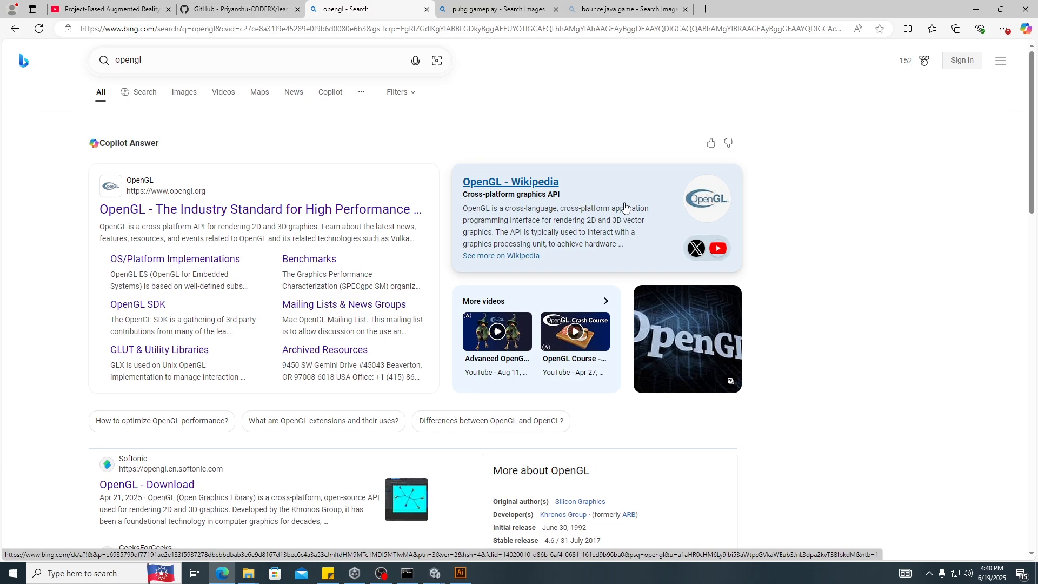
{"action": "left_click", "coordinate": [435, 573]}
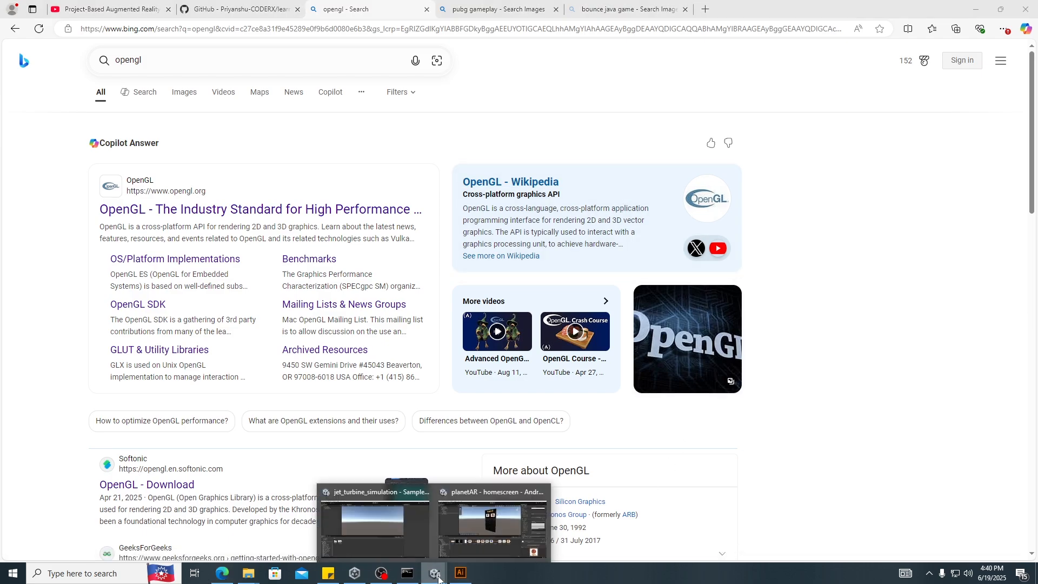
{"action": "left_click", "coordinate": [451, 533]}
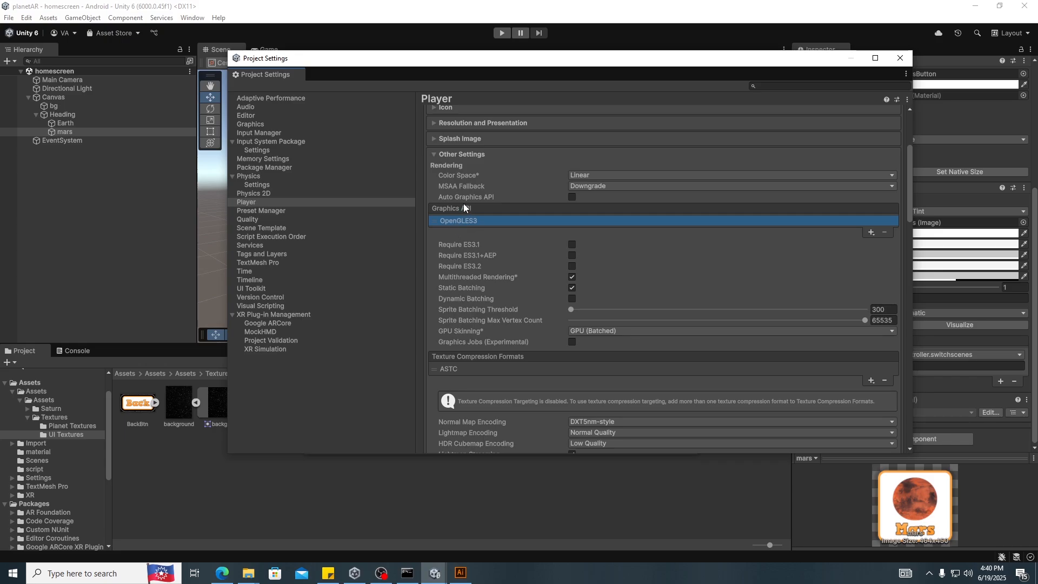
Step: Turn Auto Graphics API on and off again for Android, and view the graphics APIs that can be added
{"action": "left_click", "coordinate": [572, 198]}
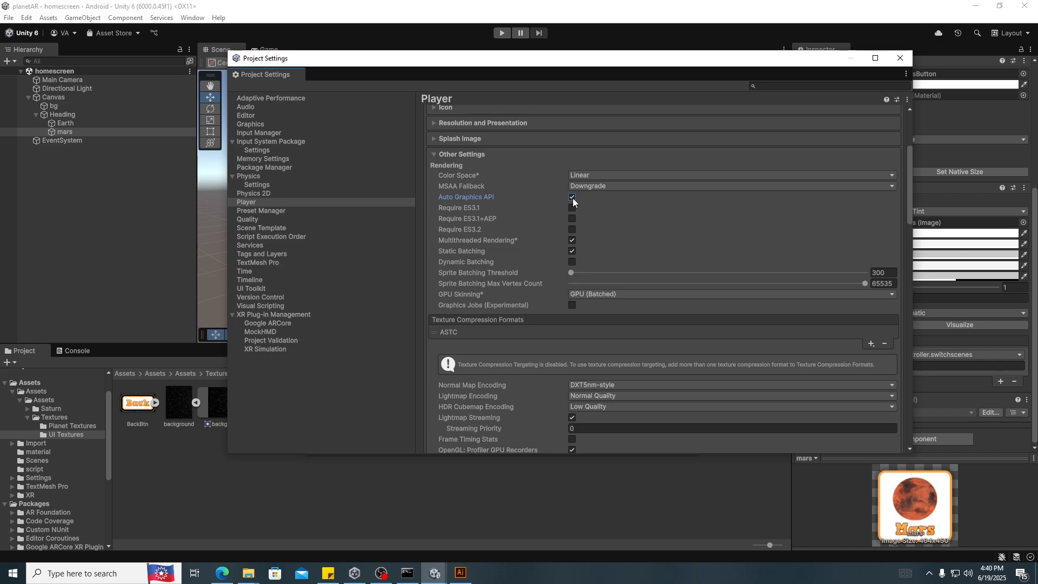
{"action": "left_click", "coordinate": [571, 198]}
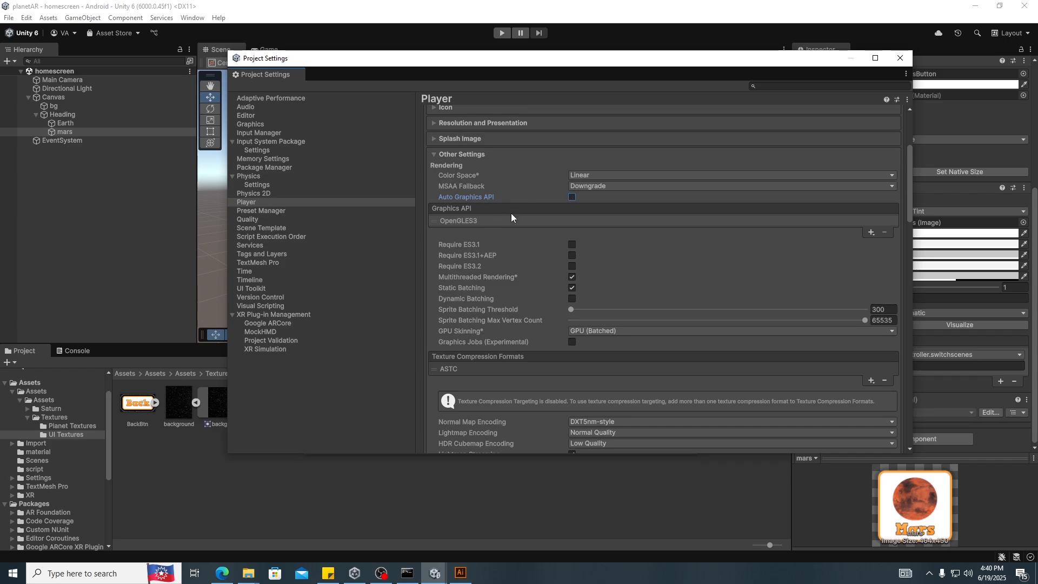
{"action": "left_click", "coordinate": [870, 234]}
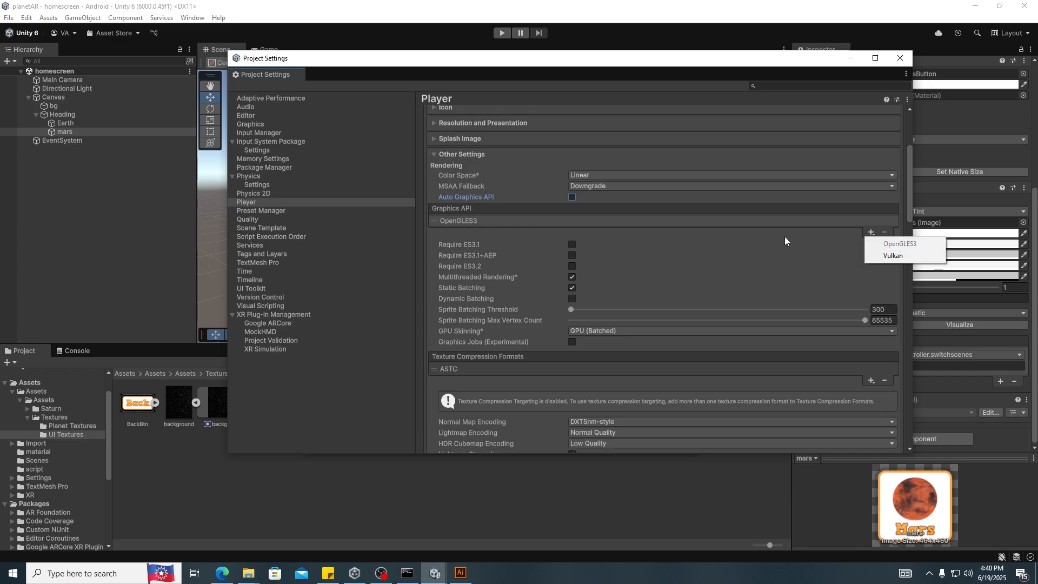
{"action": "left_click", "coordinate": [490, 237]}
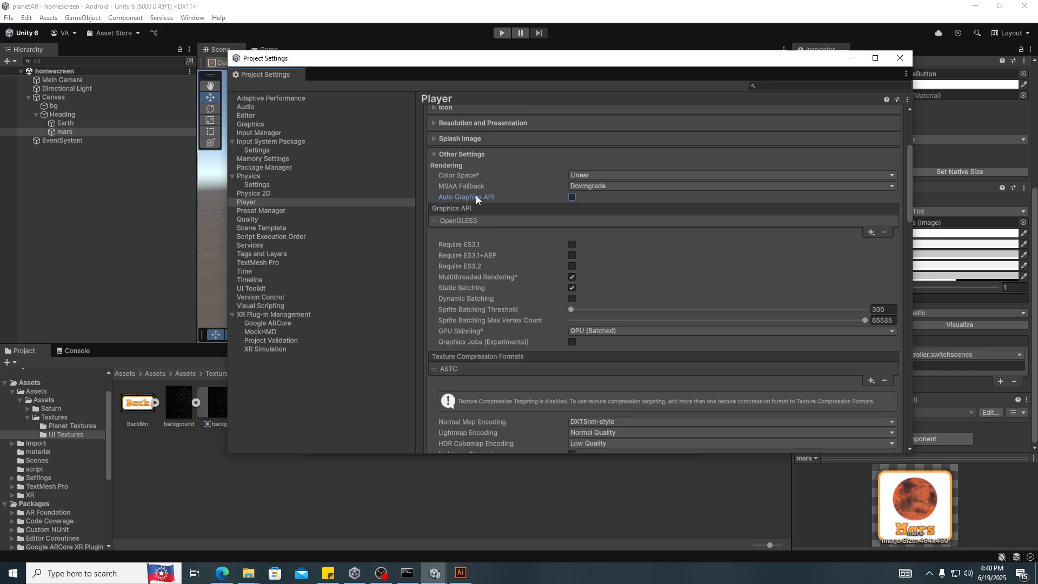
Step: Disable Override Default Package Name for Android, and check the company and product names behind the default package name
{"action": "scroll", "coordinate": [538, 310], "scroll_direction": "down", "scroll_amount": 10}
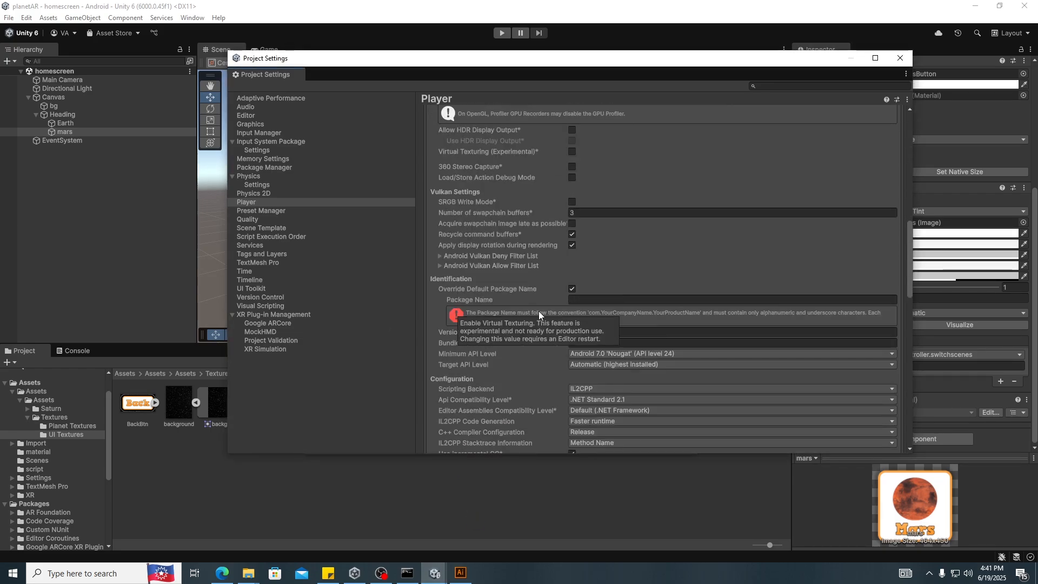
{"action": "scroll", "coordinate": [538, 310], "scroll_direction": "down", "scroll_amount": 3}
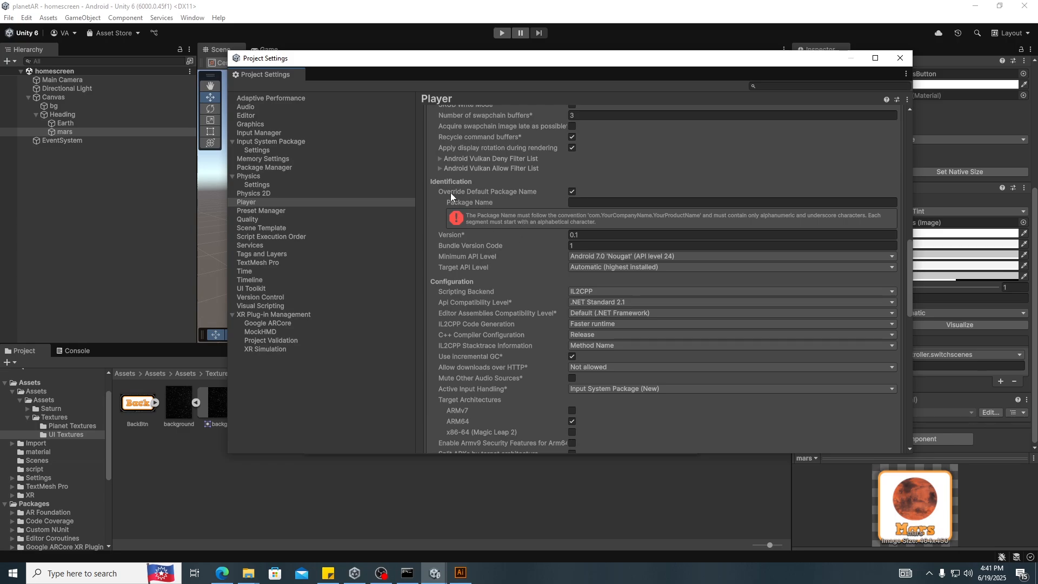
{"action": "left_click", "coordinate": [575, 190]}
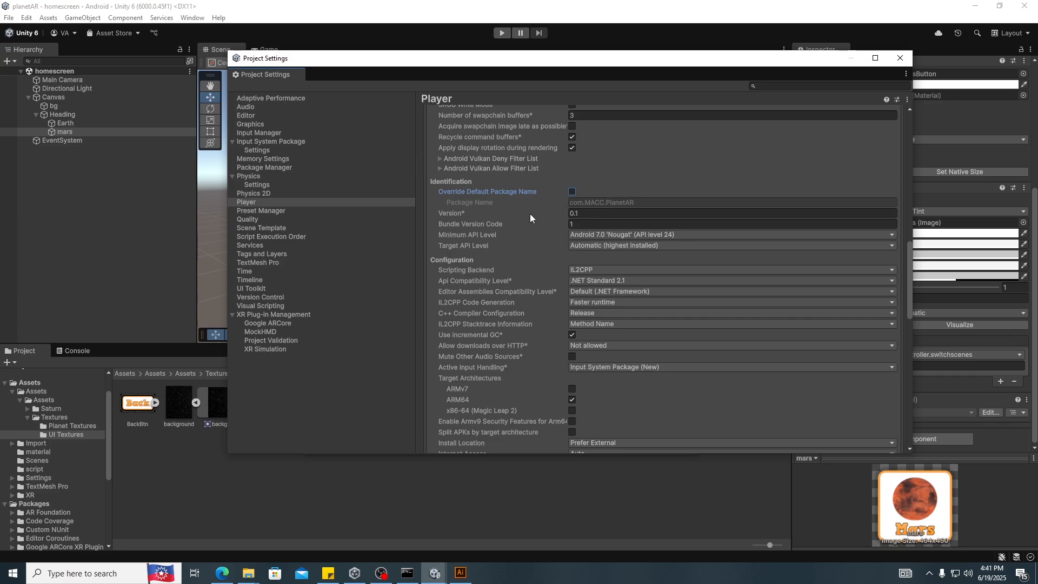
{"action": "scroll", "coordinate": [594, 205], "scroll_direction": "up", "scroll_amount": 10}
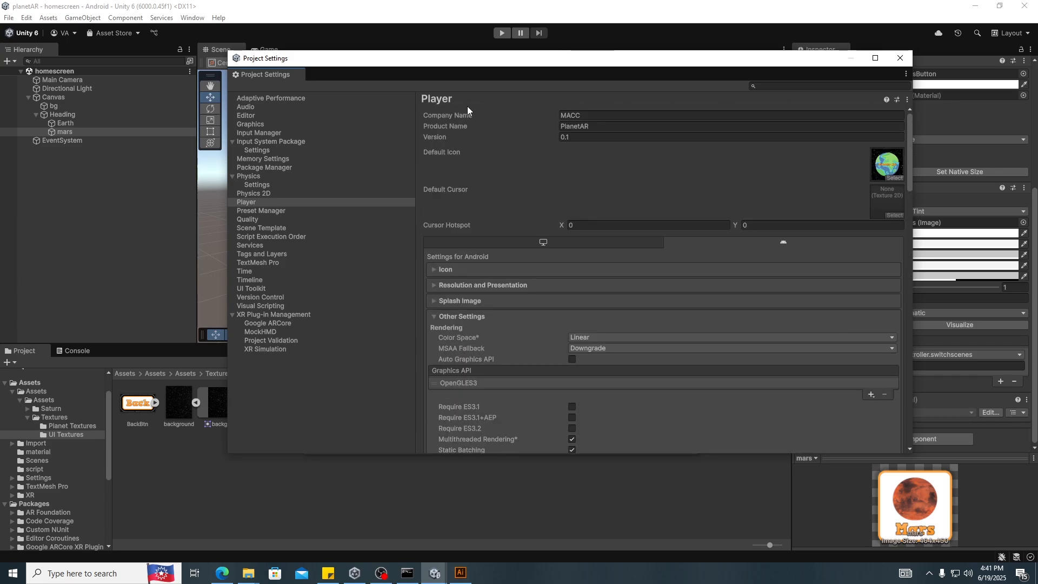
{"action": "scroll", "coordinate": [491, 219], "scroll_direction": "down", "scroll_amount": 10}
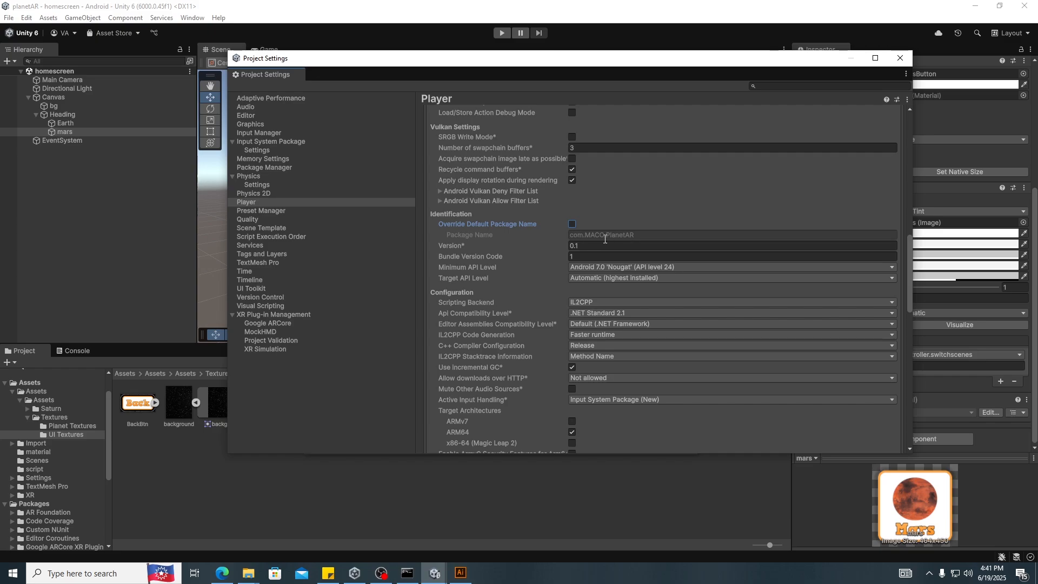
{"action": "left_click", "coordinate": [572, 223]}
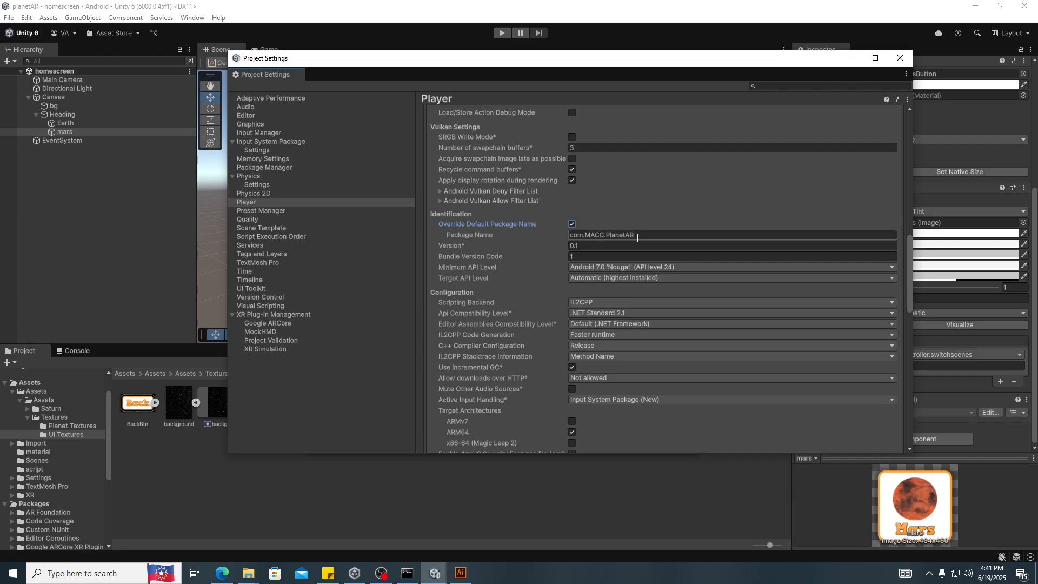
{"action": "left_click", "coordinate": [572, 223]}
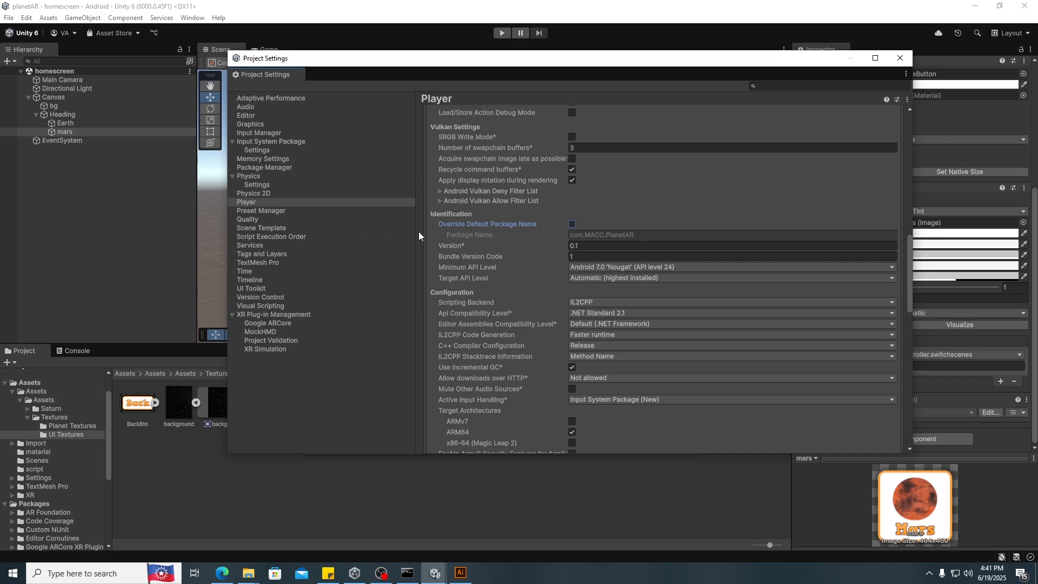
Step: Review the Minimum API Level setting and set Target API Level to Automatic (highest installed)
{"action": "left_click", "coordinate": [449, 270]}
{"action": "left_click", "coordinate": [451, 276]}
{"action": "left_click", "coordinate": [453, 268]}
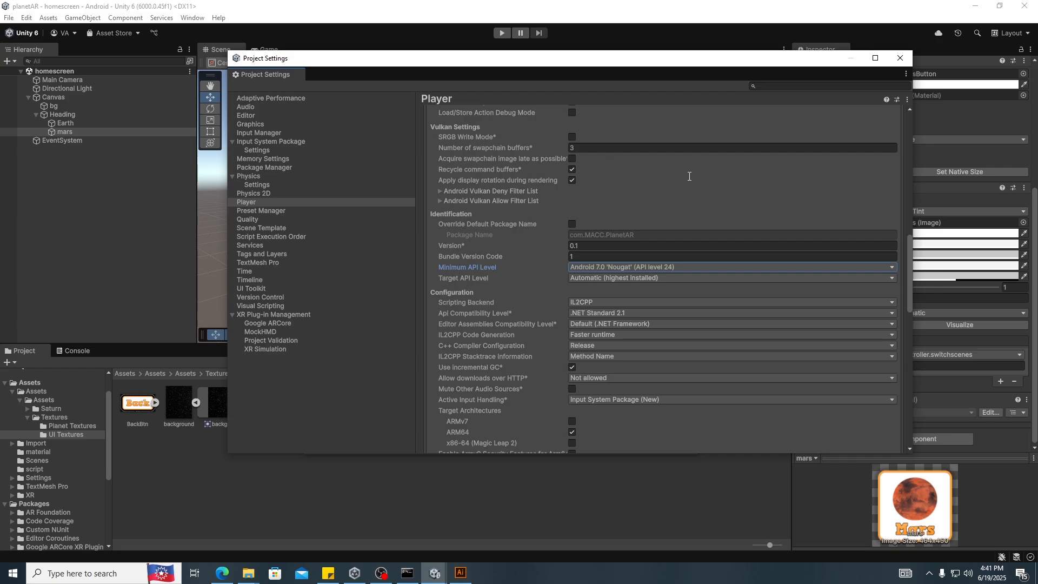
{"action": "left_click", "coordinate": [594, 278]}
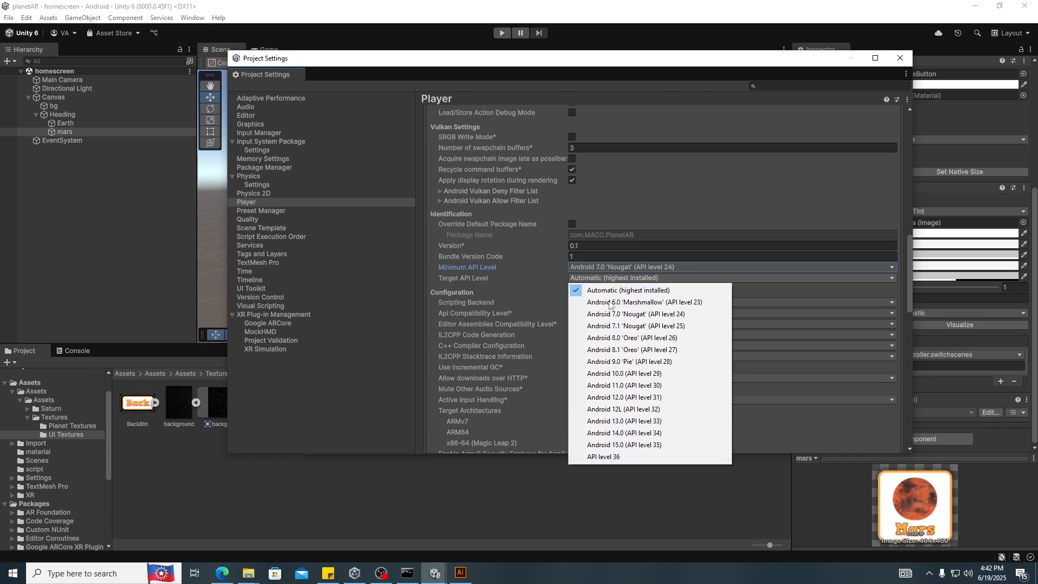
{"action": "left_click", "coordinate": [624, 290]}
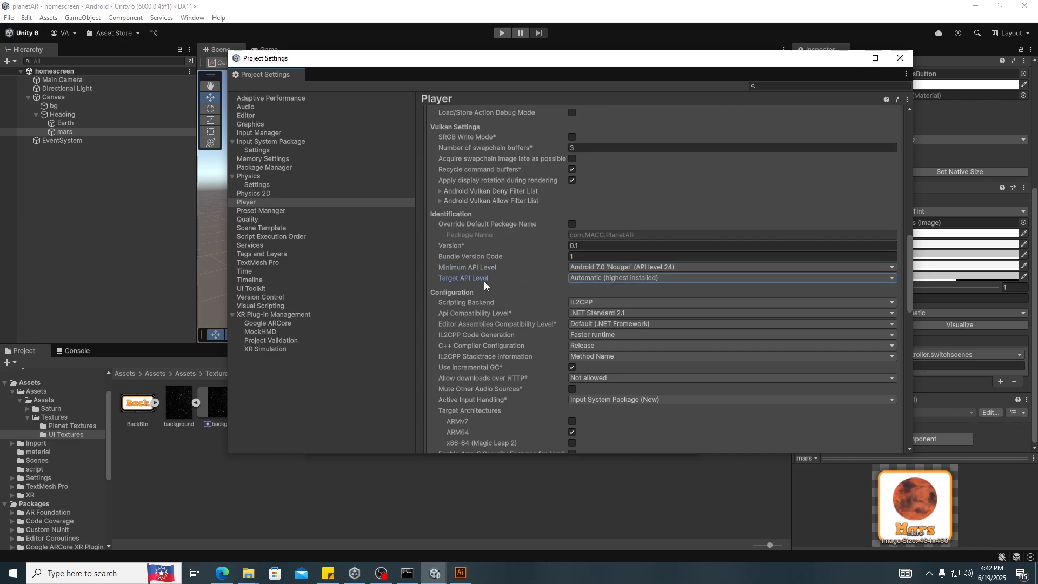
Step: Examine the Android versions offered for Minimum API Level without choosing a different one
{"action": "left_click", "coordinate": [448, 266]}
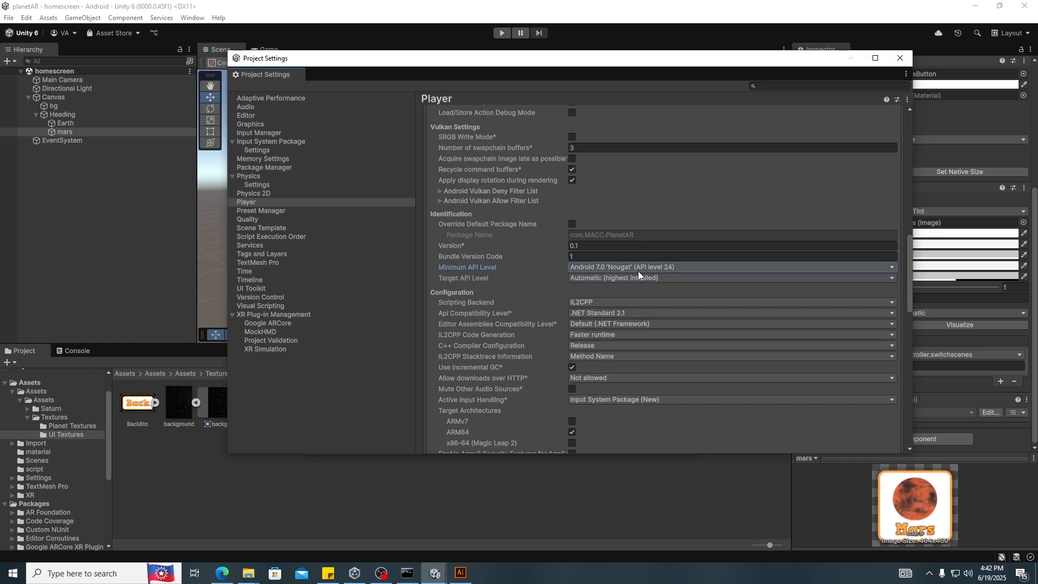
{"action": "mouse_move", "coordinate": [414, 581]}
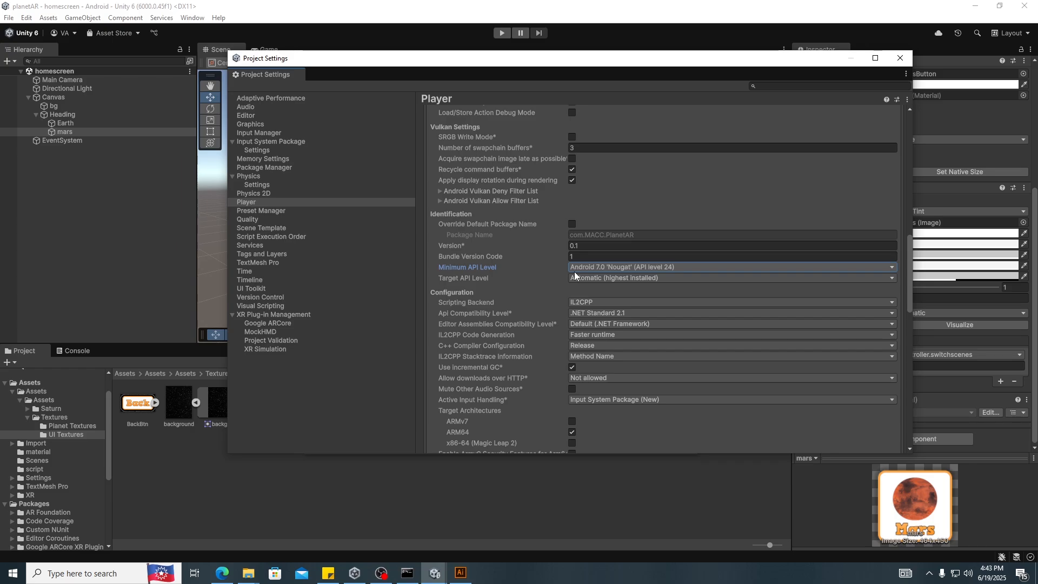
{"action": "left_click", "coordinate": [611, 266]}
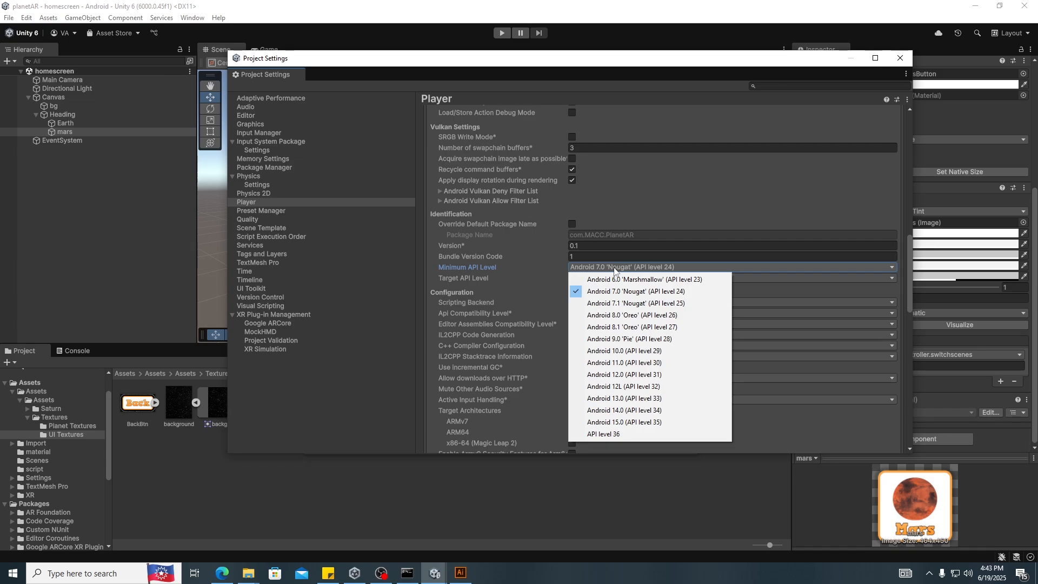
{"action": "left_click", "coordinate": [609, 264]}
{"action": "left_click", "coordinate": [610, 264]}
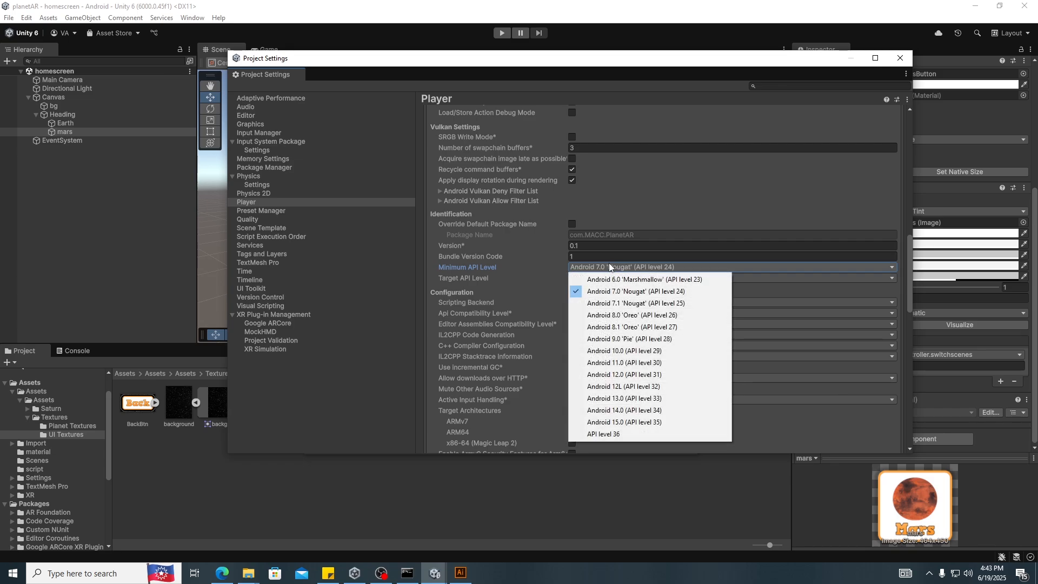
{"action": "left_click", "coordinate": [521, 265]}
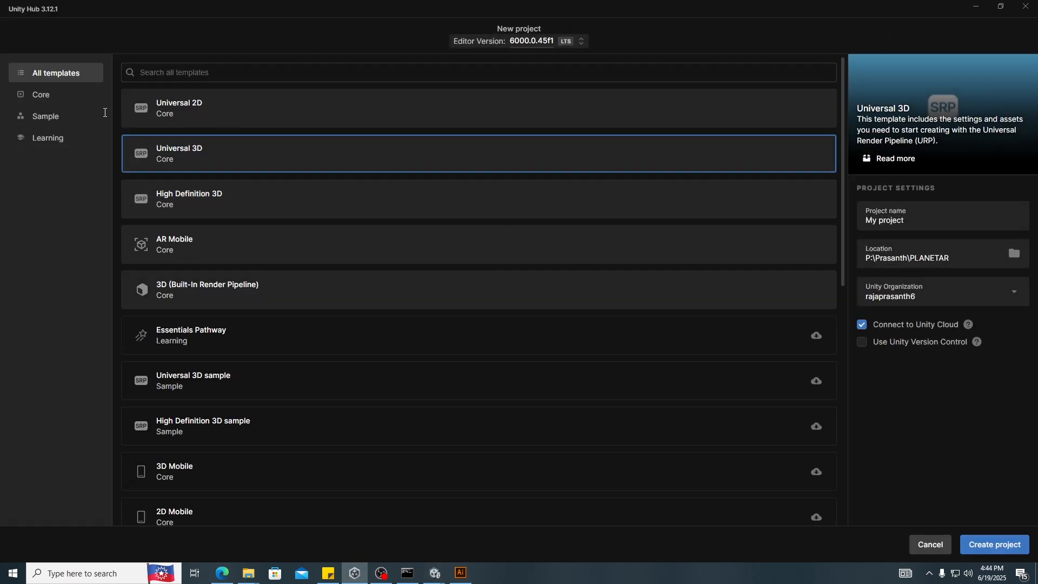
Step: View the AR Mobile template among Unity Hub's new project templates, and switch back to the Unity editor
{"action": "left_click", "coordinate": [239, 255]}
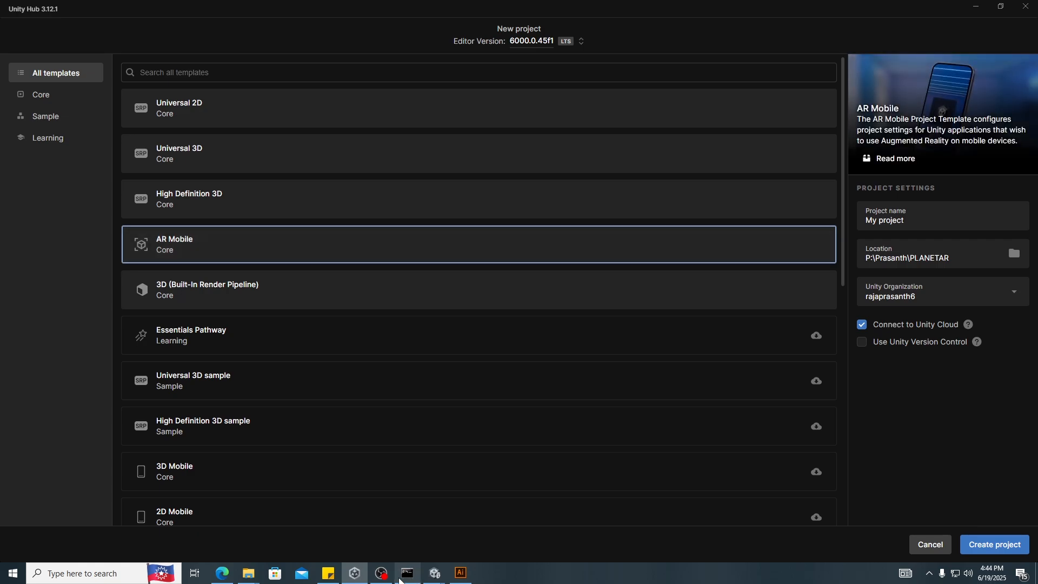
{"action": "mouse_move", "coordinate": [435, 573]}
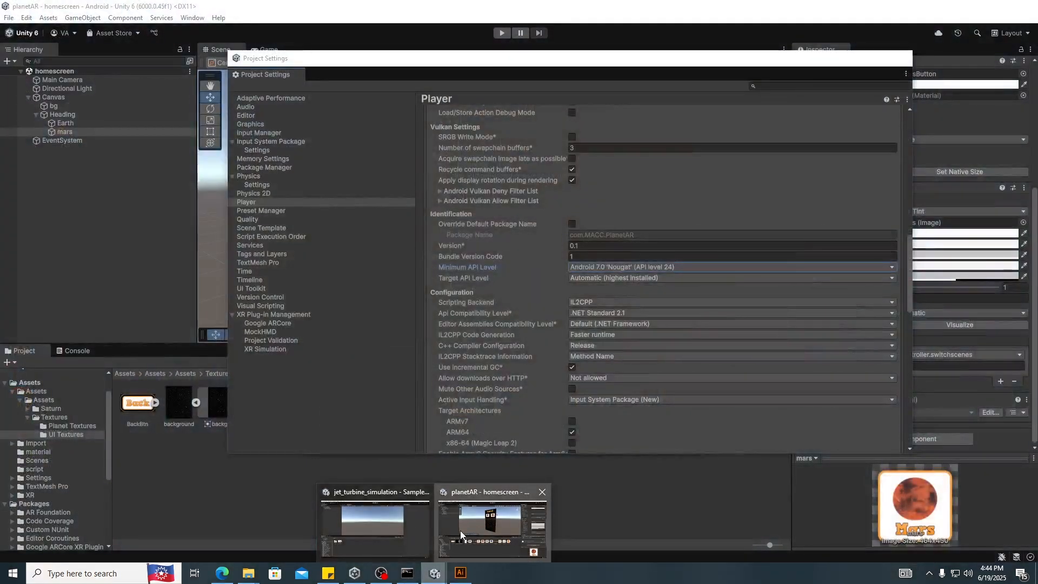
{"action": "left_click", "coordinate": [459, 531]}
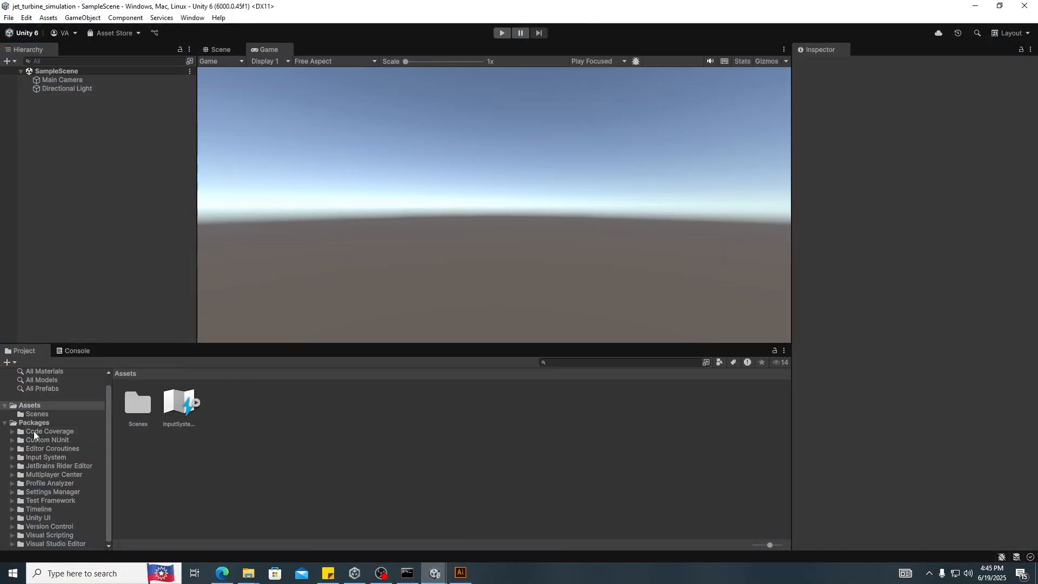
Step: Check the Scenes folder of the jet_turbine_simulation project, and switch to the planetAR project
{"action": "left_click", "coordinate": [37, 414]}
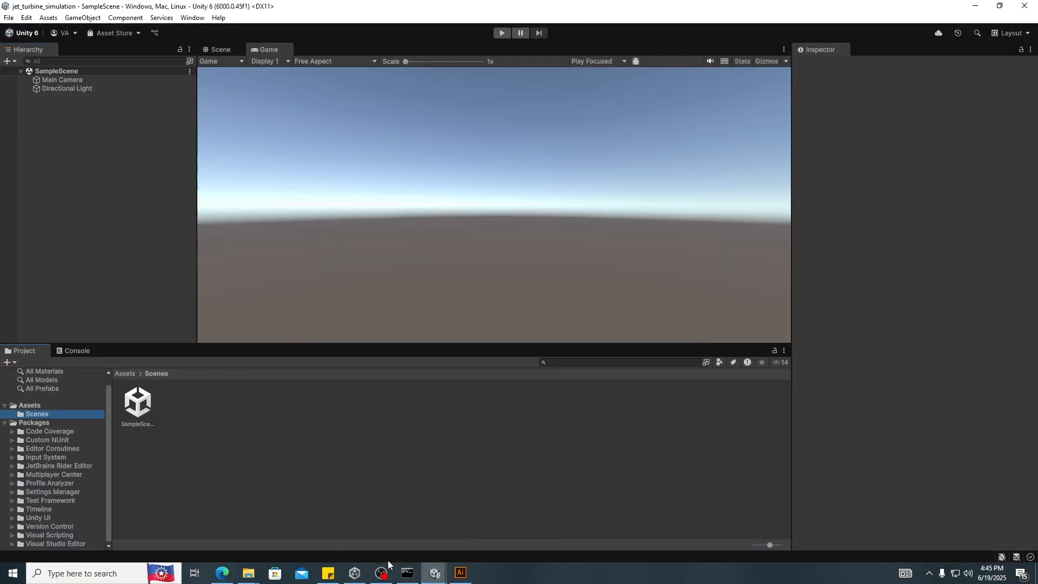
{"action": "mouse_move", "coordinate": [435, 573]}
{"action": "left_click", "coordinate": [469, 529]}
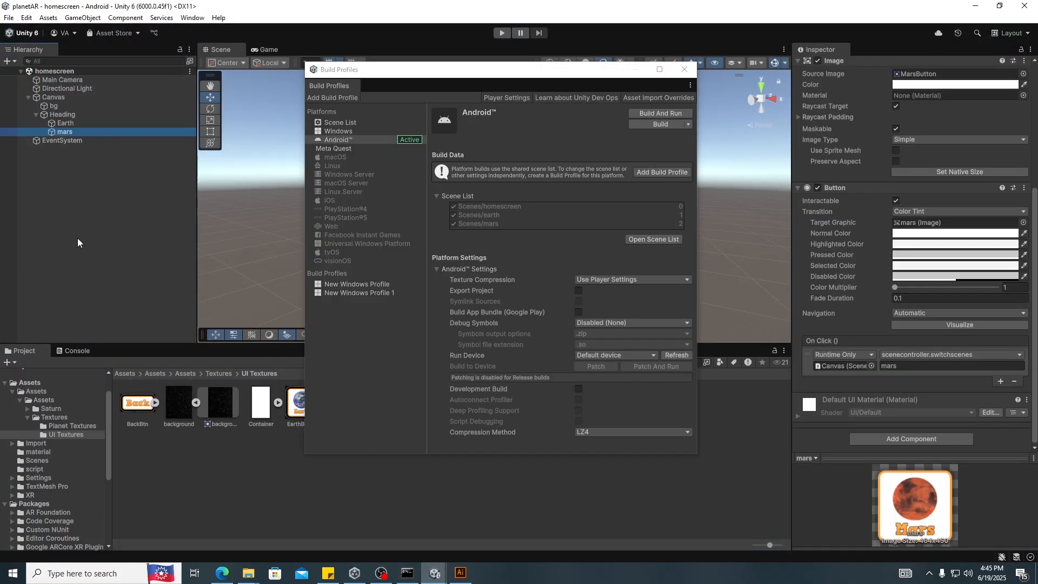
Step: Close the Build Profiles window and view the XR objects that can be added to the homescreen scene
{"action": "left_click", "coordinate": [53, 80]}
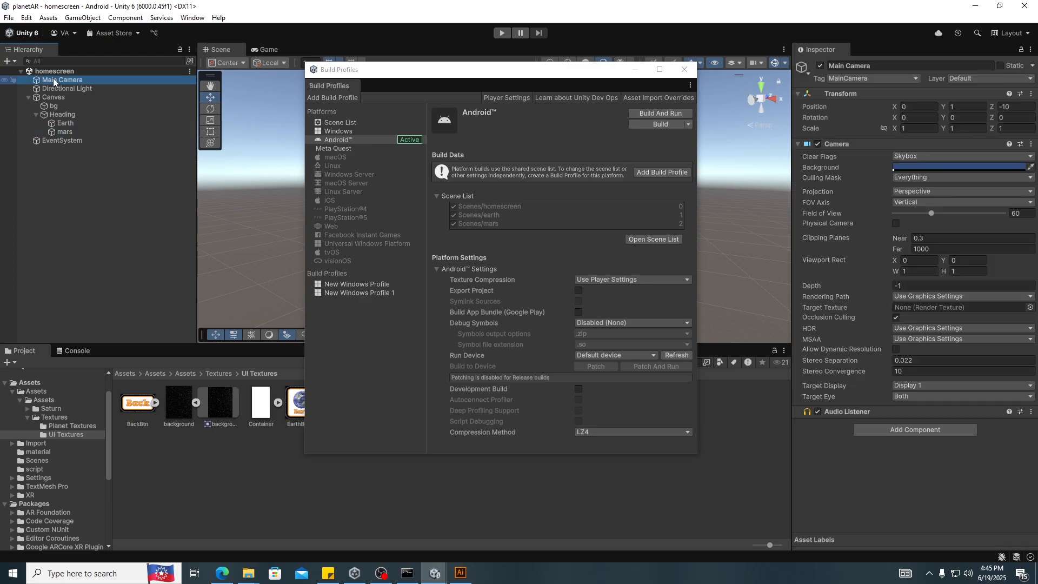
{"action": "left_click", "coordinate": [684, 70]}
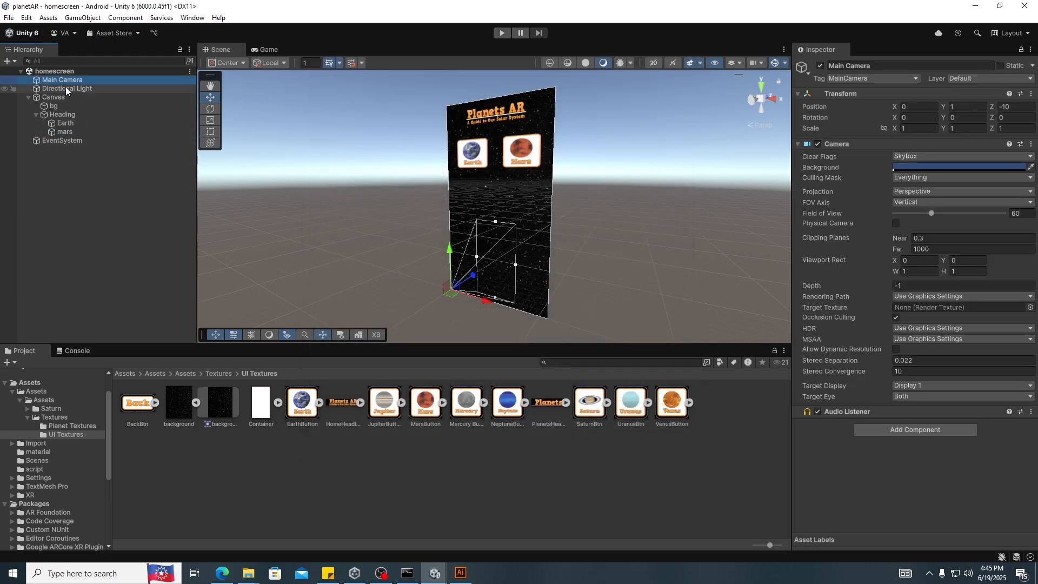
{"action": "right_click", "coordinate": [66, 209]}
{"action": "mouse_move", "coordinate": [122, 481]}
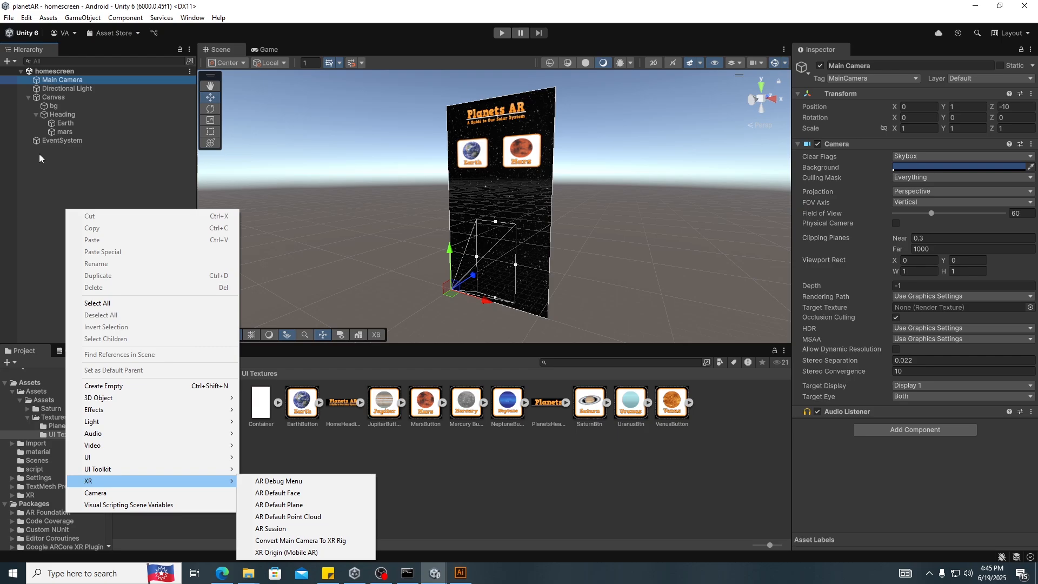
{"action": "left_click", "coordinate": [27, 182]}
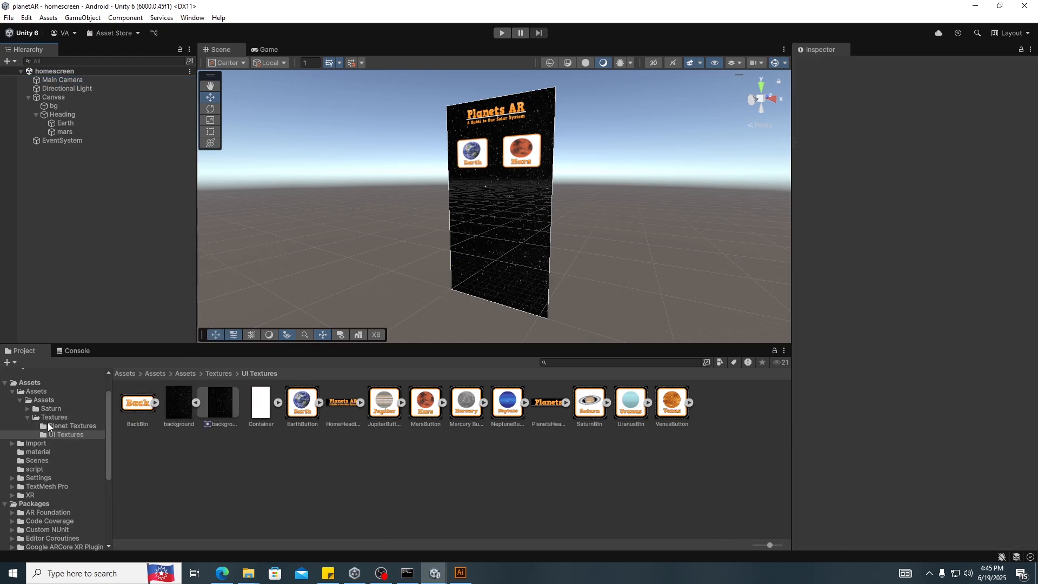
Step: Open the earth scene from the Scenes folder and delete its Main Camera
{"action": "left_click", "coordinate": [36, 460]}
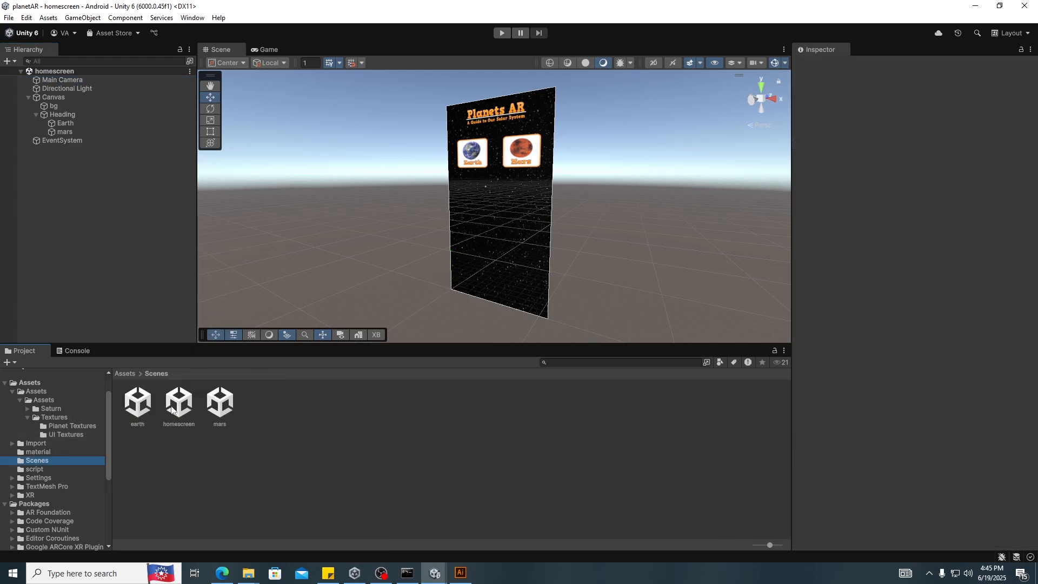
{"action": "double_click", "coordinate": [142, 403]}
{"action": "left_click", "coordinate": [67, 80]}
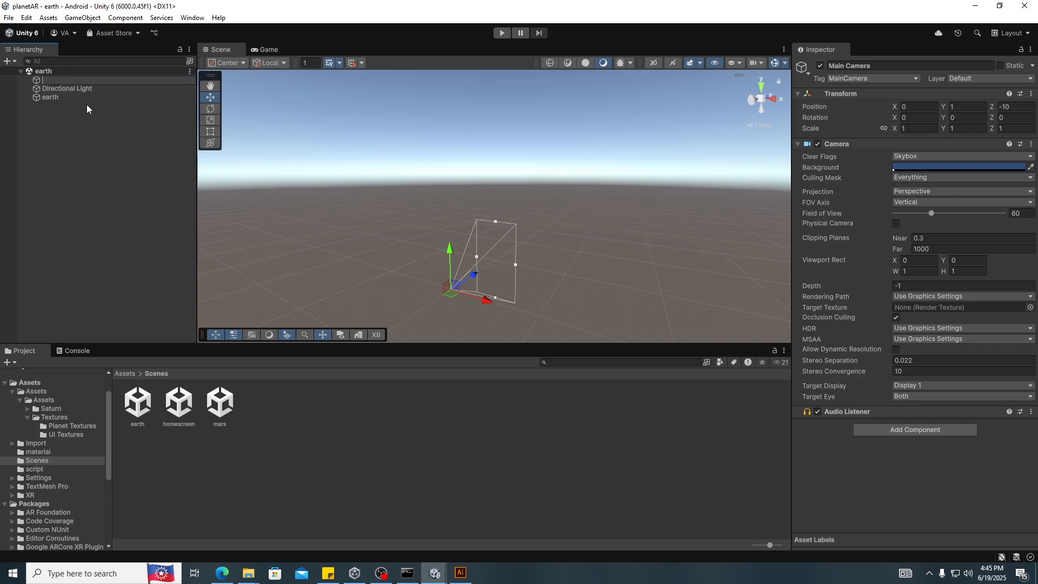
{"action": "left_click", "coordinate": [86, 235]}
{"action": "left_click", "coordinate": [73, 81]}
{"action": "key", "text": "Delete"}
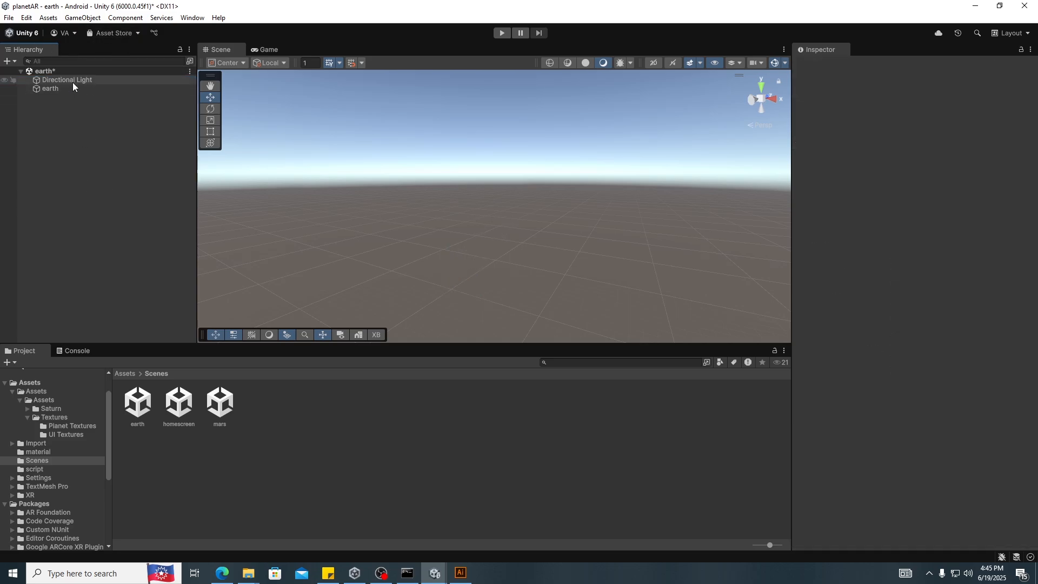
Step: Add an XR Origin (Mobile AR) object to the earth scene
{"action": "right_click", "coordinate": [83, 180]}
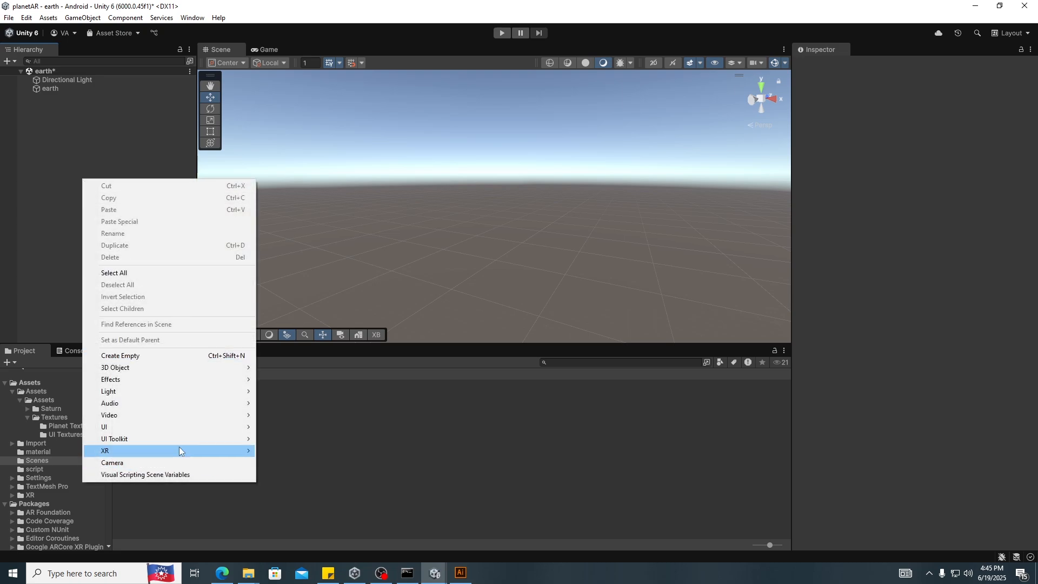
{"action": "mouse_move", "coordinate": [178, 451]}
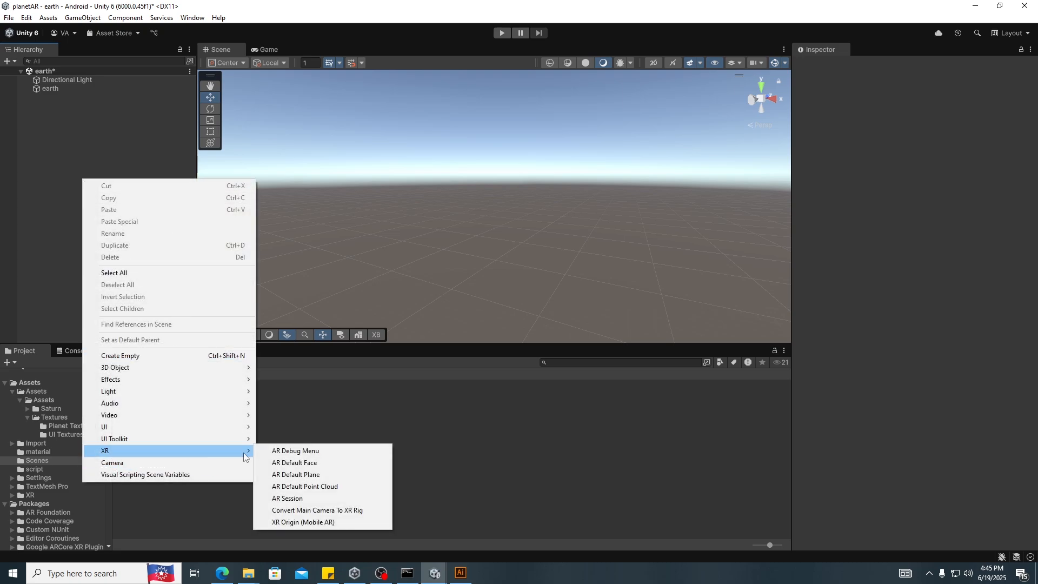
{"action": "left_click", "coordinate": [349, 523]}
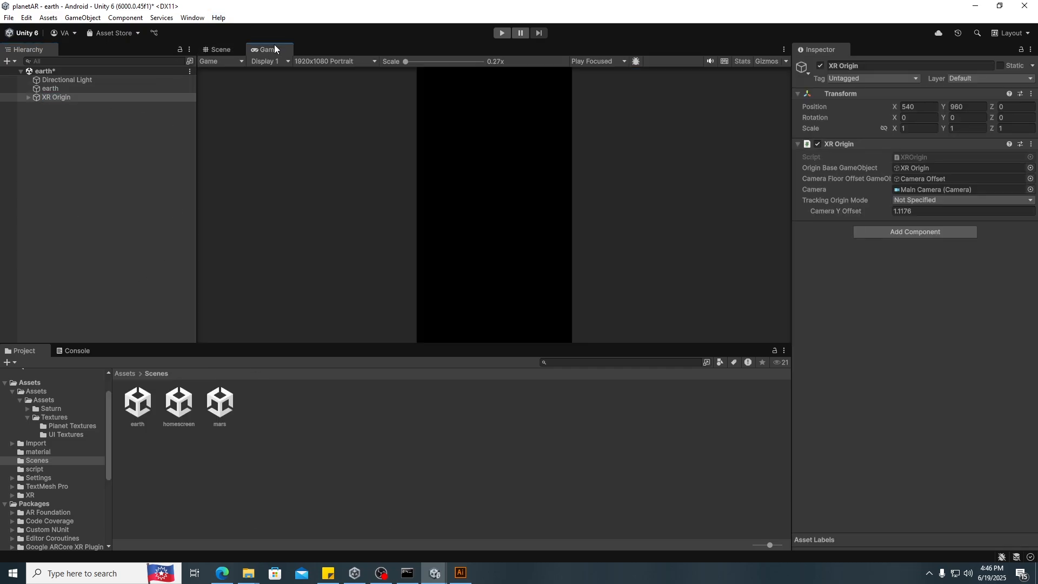
Step: Set the XR Origin's X and Y position to 0 and frame it in the scene
{"action": "left_click", "coordinate": [108, 96]}
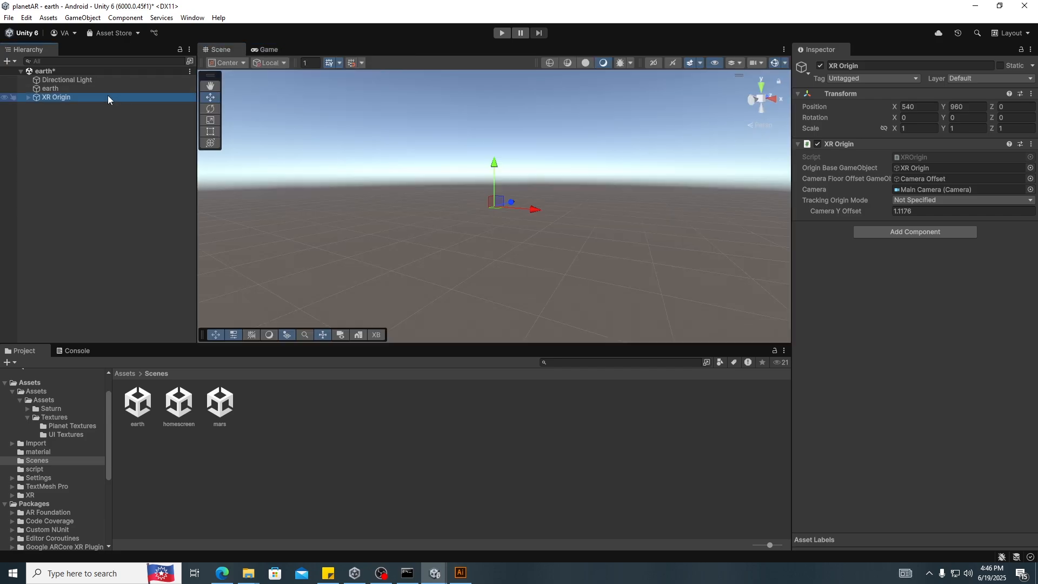
{"action": "left_click", "coordinate": [967, 107]}
{"action": "type", "text": "0"}
{"action": "key", "text": "Return"}
{"action": "left_click", "coordinate": [922, 107]}
{"action": "type", "text": "0"}
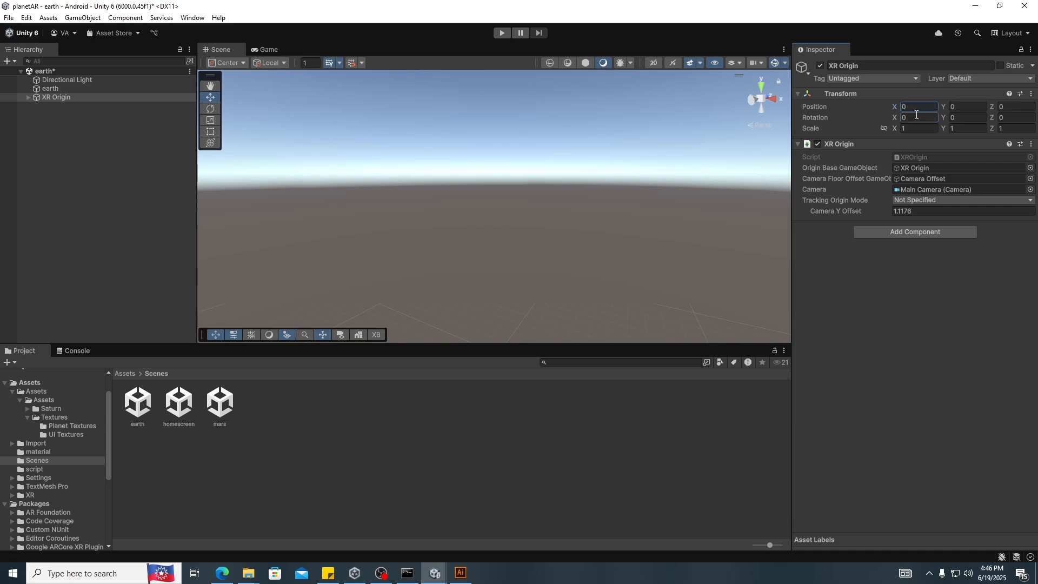
{"action": "left_click", "coordinate": [57, 99]}
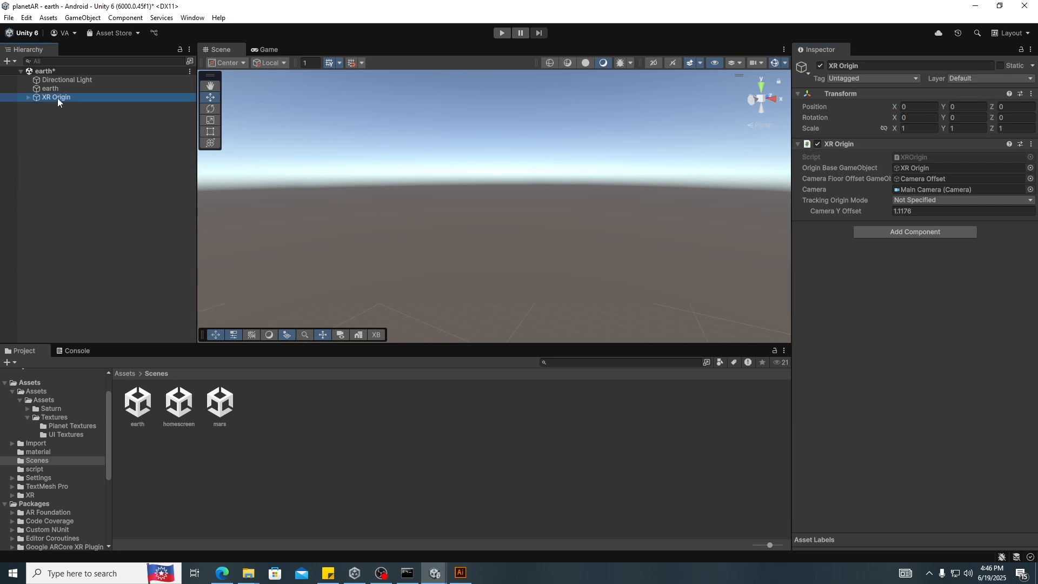
{"action": "key", "text": "f"}
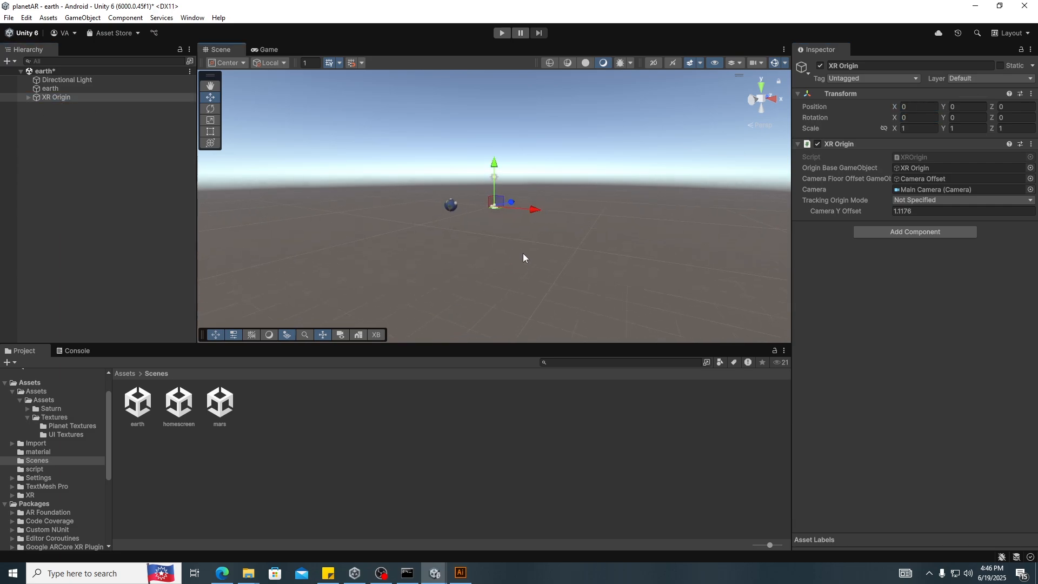
Step: Rotate the XR Origin to about -73 degrees around Y and dock the Game view beside the Inspector
{"action": "left_click_drag", "start_coordinate": [504, 232], "coordinate": [218, 208], "text": "alt"}
{"action": "key", "text": "e"}
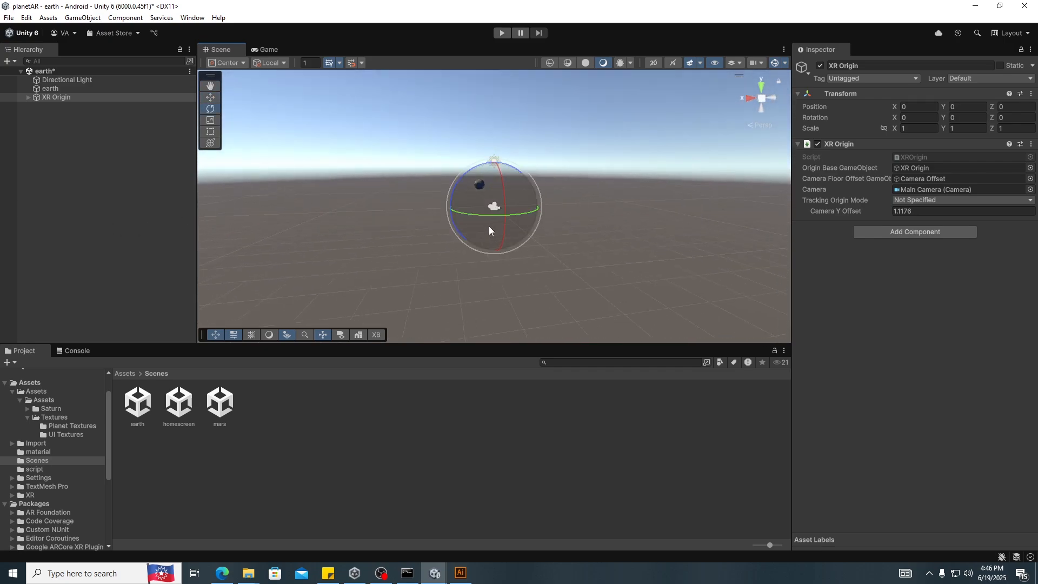
{"action": "mouse_move", "coordinate": [484, 213]}
{"action": "left_mouse_down"}
{"action": "mouse_move", "coordinate": [601, 213]}
{"action": "mouse_move", "coordinate": [471, 215]}
{"action": "left_mouse_up"}
{"action": "left_click", "coordinate": [273, 49]}
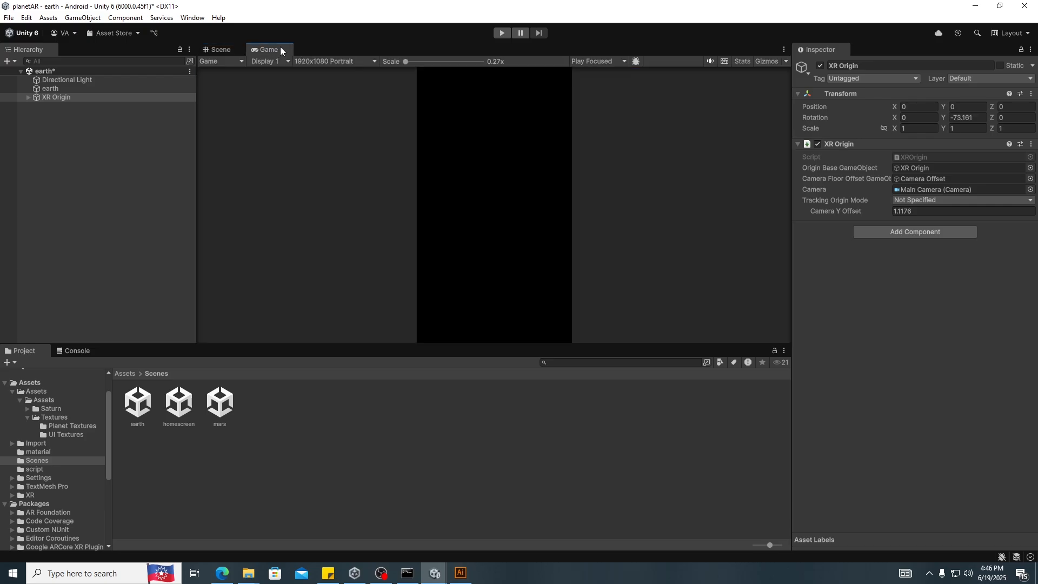
{"action": "left_click_drag", "start_coordinate": [265, 49], "coordinate": [792, 49]}
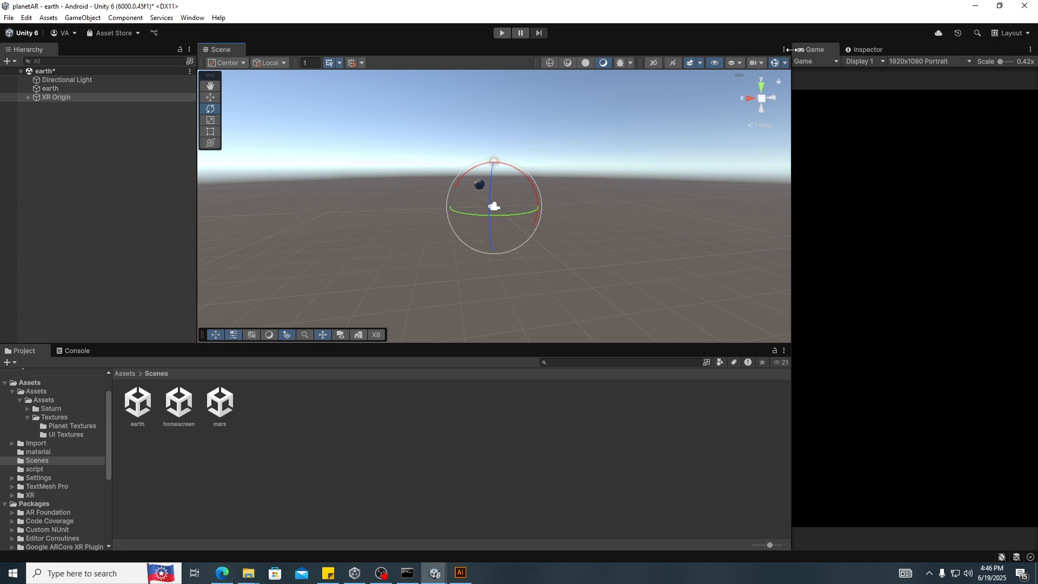
Step: Turn the XR Origin around its vertical axis to face the earth and raise it slightly
{"action": "left_click_drag", "start_coordinate": [529, 206], "coordinate": [490, 219]}
{"action": "key", "text": "w"}
{"action": "left_click_drag", "start_coordinate": [494, 164], "coordinate": [493, 154]}
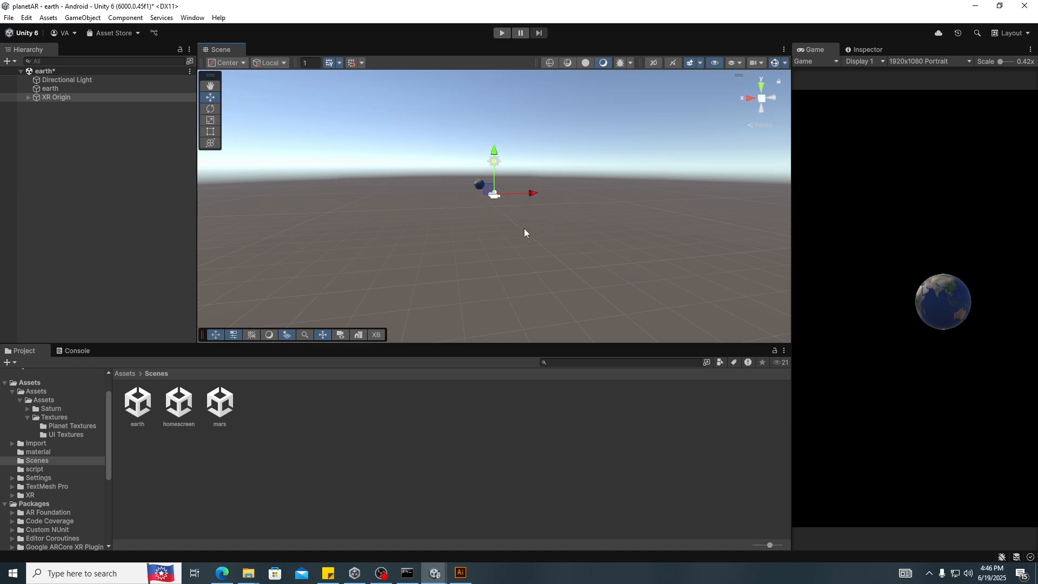
Step: Move the XR Origin closer to the earth along its Z axis so the planet looks larger in the Game view
{"action": "left_click_drag", "start_coordinate": [370, 231], "coordinate": [552, 270]}
{"action": "middle_click_drag", "start_coordinate": [458, 213], "coordinate": [561, 243]}
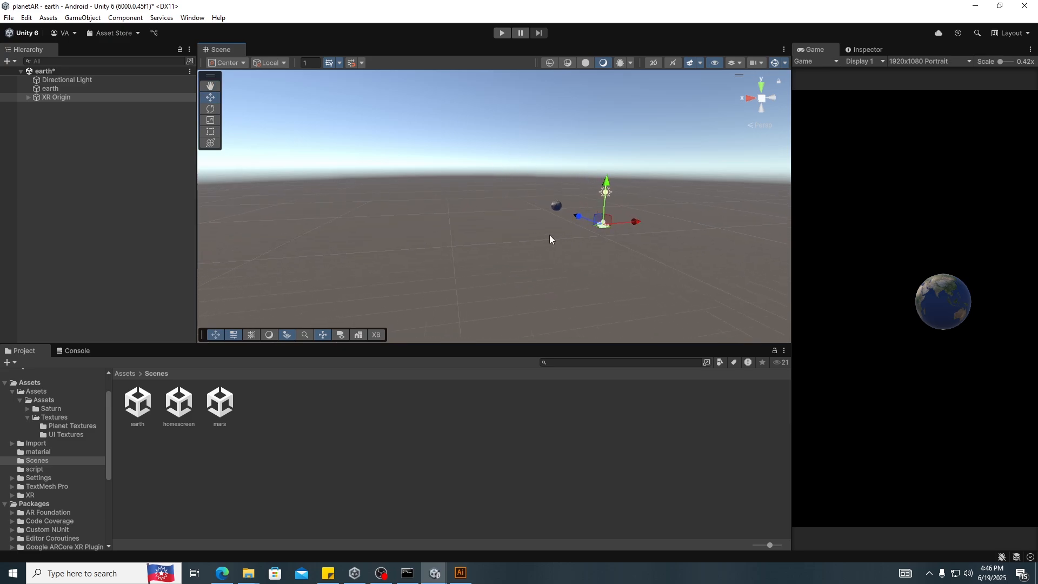
{"action": "left_click_drag", "start_coordinate": [516, 230], "coordinate": [556, 243]}
{"action": "left_click_drag", "start_coordinate": [556, 244], "coordinate": [605, 239], "text": "alt"}
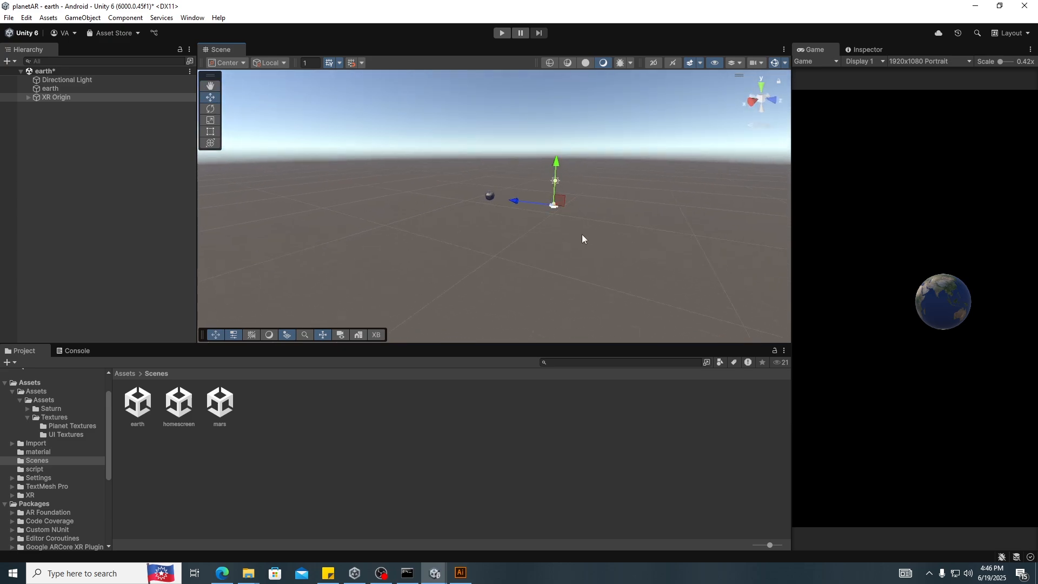
{"action": "left_click_drag", "start_coordinate": [523, 207], "coordinate": [318, 238]}
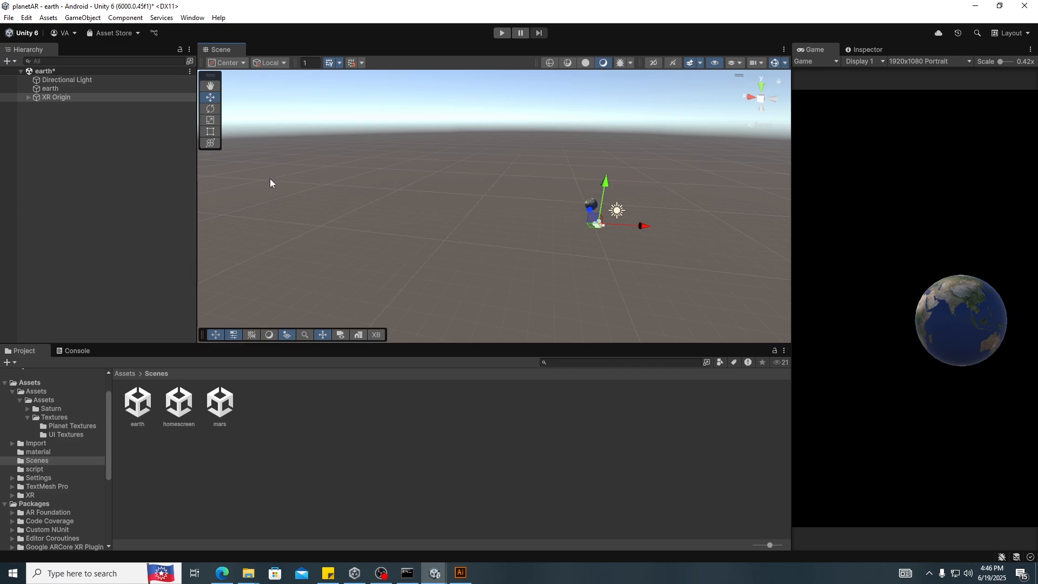
Step: Save the earth scene and open the mars scene
{"action": "key", "text": "ctrl+s"}
{"action": "double_click", "coordinate": [219, 403]}
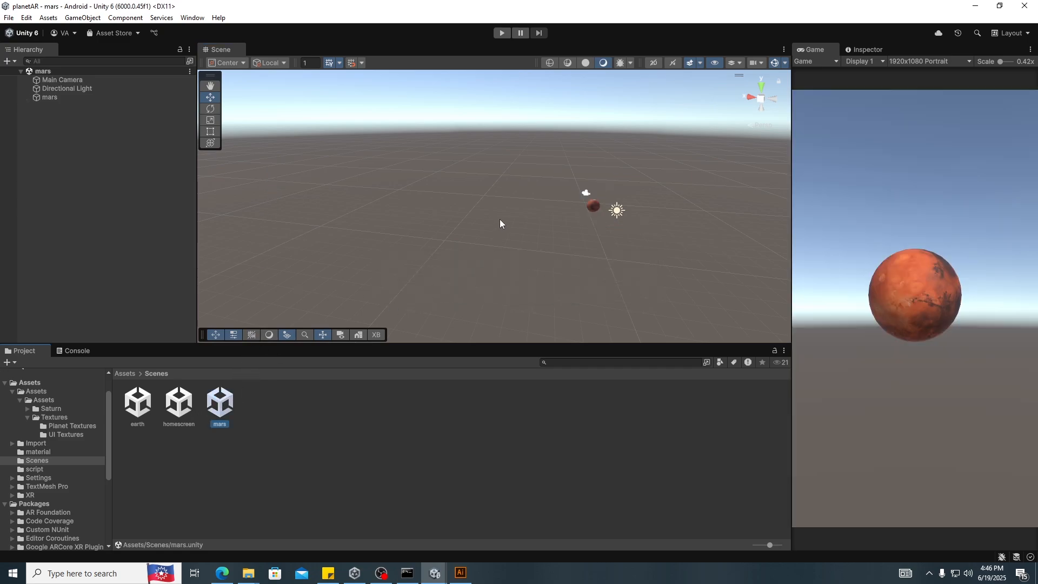
Step: Delete the Main Camera from the mars scene and cancel the switch to the homescreen scene
{"action": "left_click", "coordinate": [81, 82]}
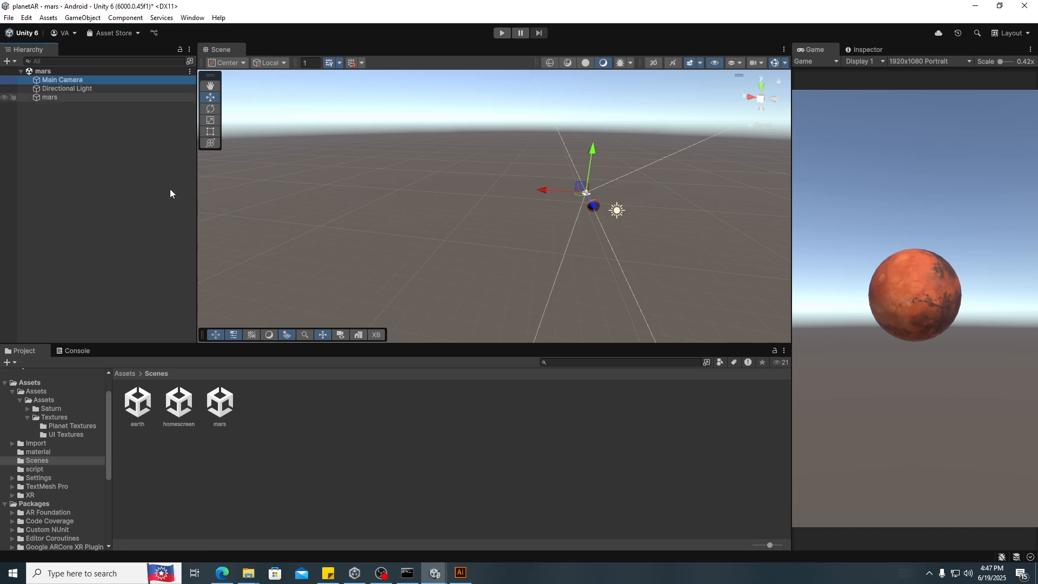
{"action": "key", "text": "Delete"}
{"action": "left_click", "coordinate": [180, 406]}
{"action": "double_click", "coordinate": [180, 406]}
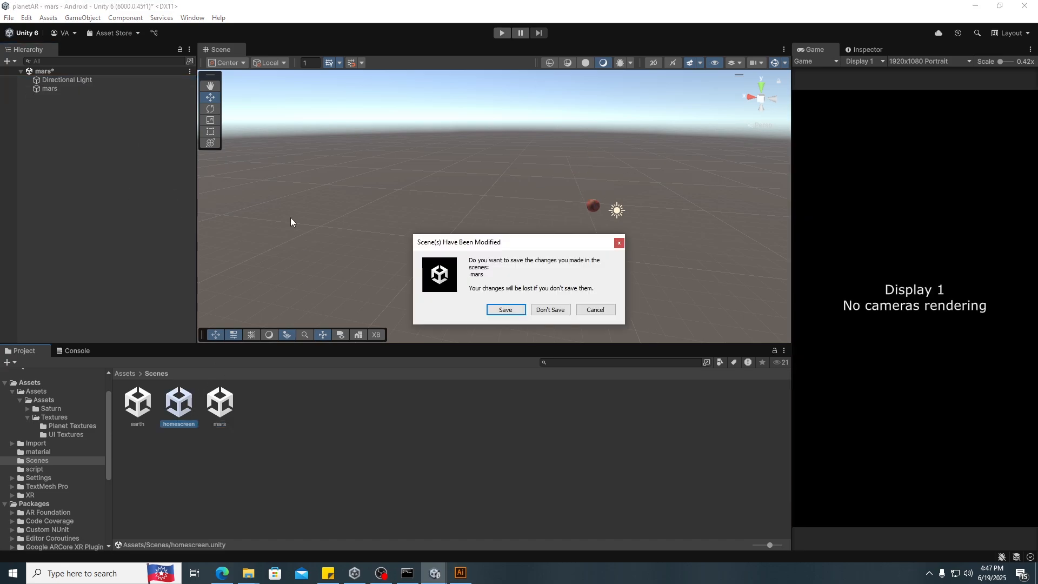
{"action": "left_click", "coordinate": [612, 311]}
{"action": "left_click", "coordinate": [220, 404]}
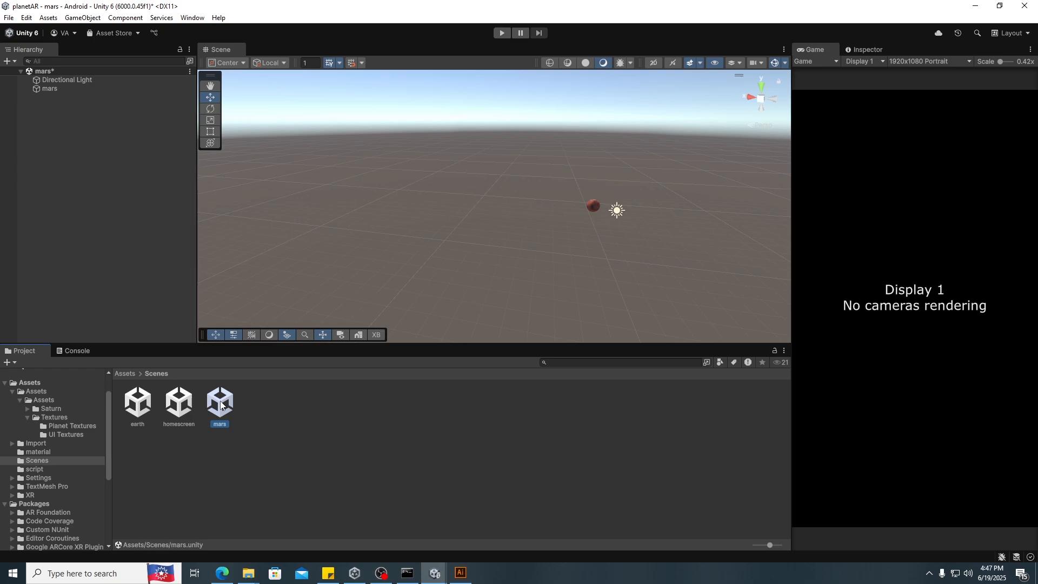
Step: Try adding an XR Origin (Mobile AR) to the mars scene, and undo both that and the Main Camera deletion
{"action": "right_click", "coordinate": [82, 140]}
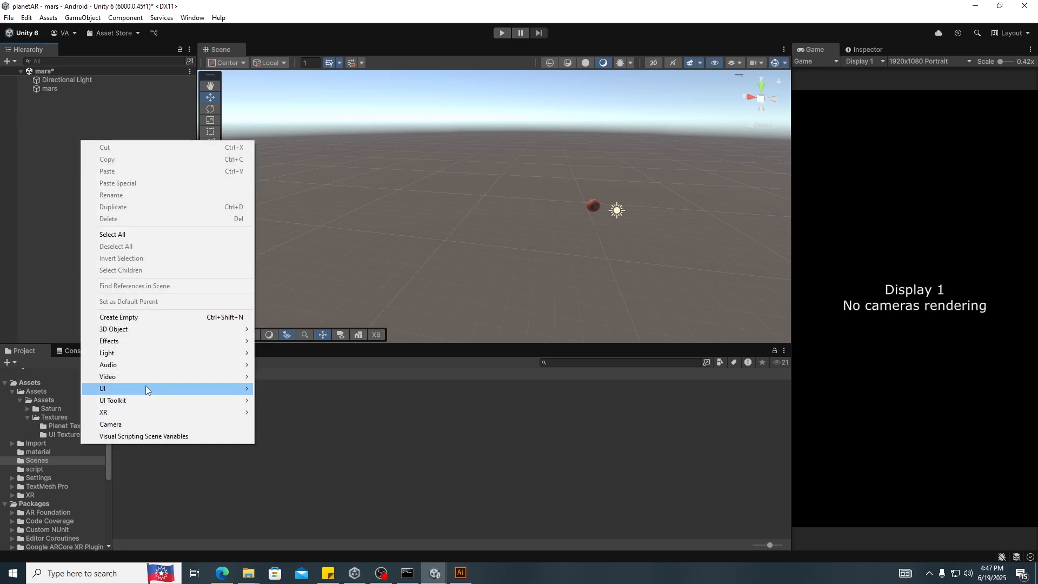
{"action": "mouse_move", "coordinate": [145, 412]}
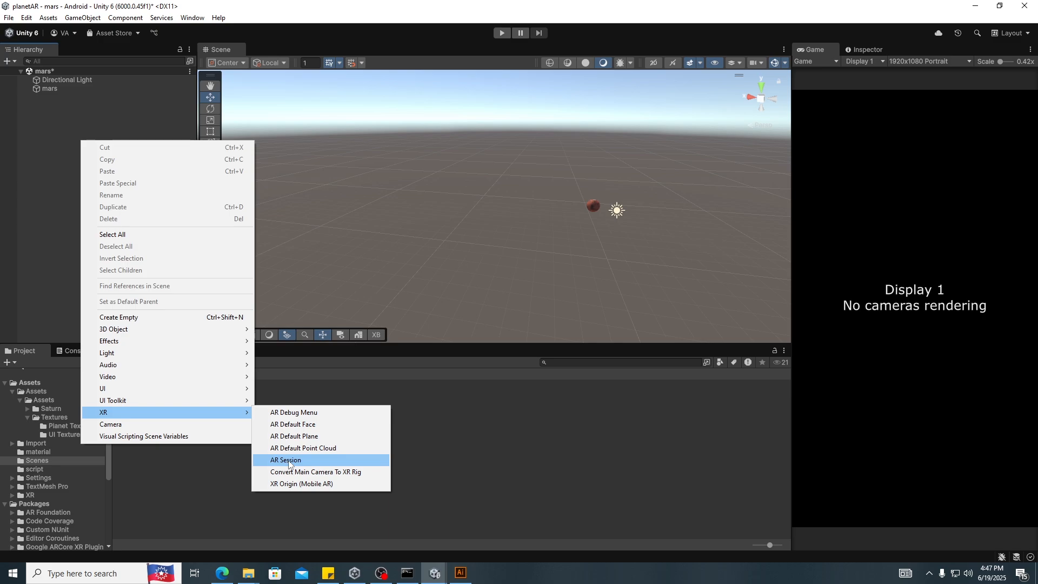
{"action": "left_click", "coordinate": [301, 484]}
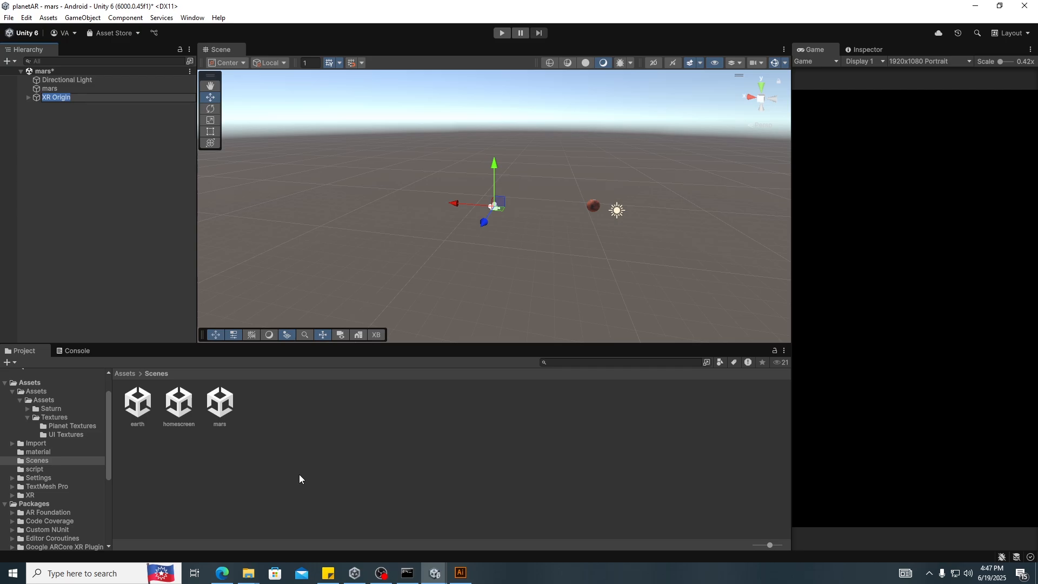
{"action": "key", "text": "ctrl+z"}
{"action": "key", "text": "ctrl+z"}
{"action": "key", "text": "ctrl+z"}
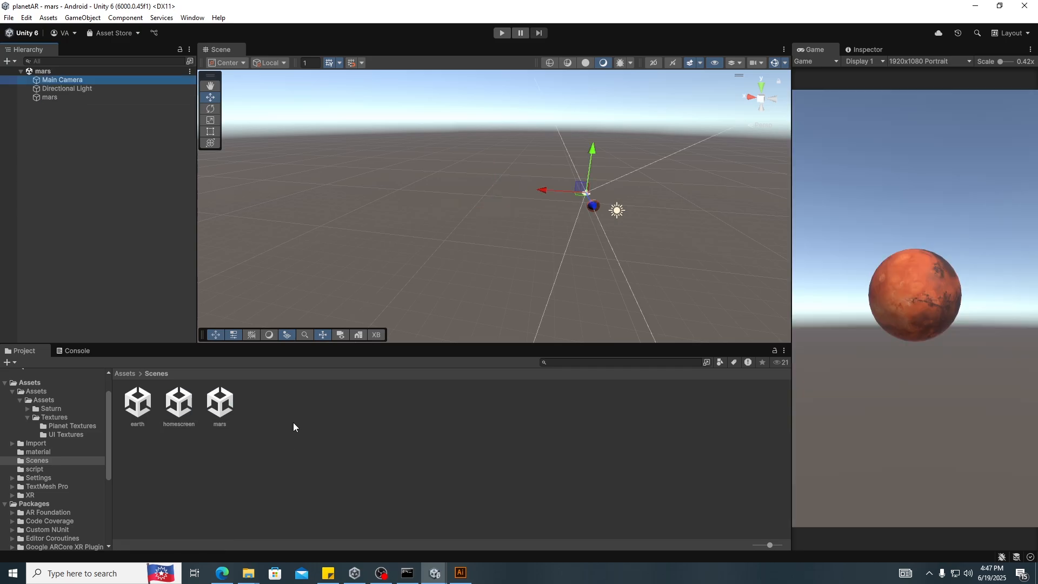
Step: Try converting the mars scene's Main Camera to an XR Rig, and undo the conversion
{"action": "right_click", "coordinate": [73, 79]}
{"action": "mouse_move", "coordinate": [165, 380]}
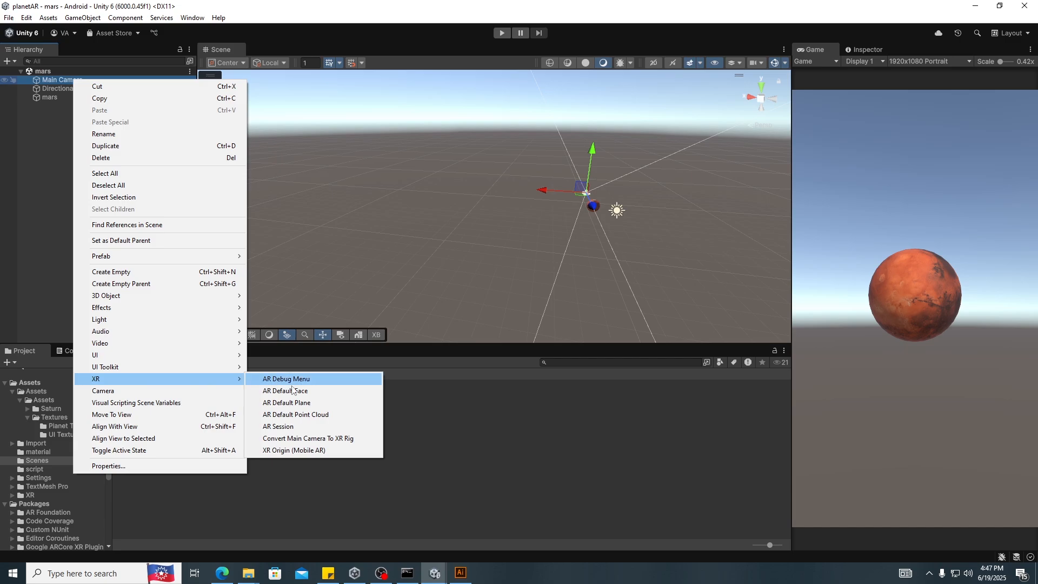
{"action": "left_click", "coordinate": [302, 438]}
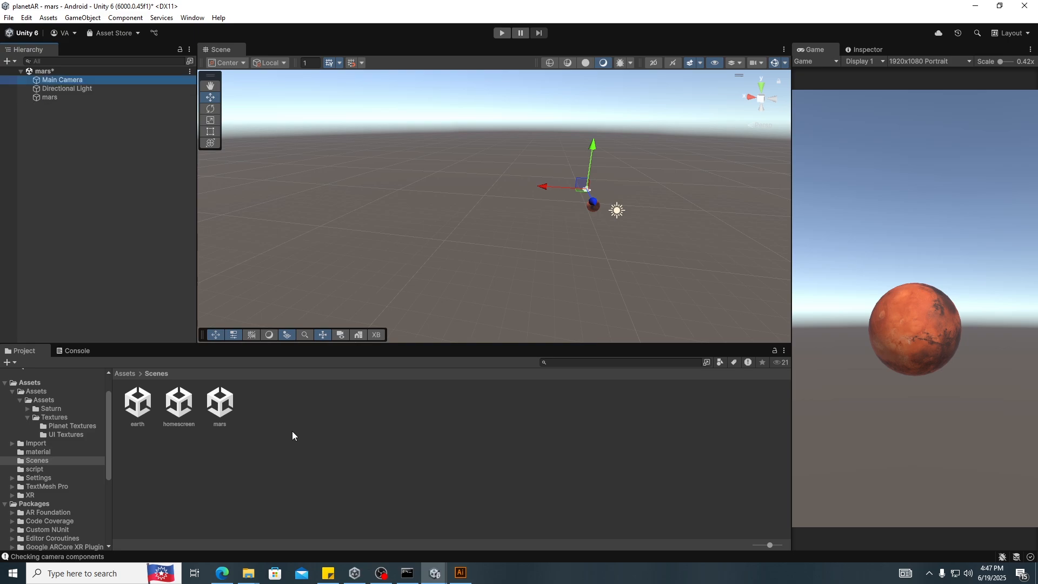
{"action": "key", "text": "ctrl+z"}
Step: Replace the mars scene's Main Camera with an XR Origin (Mobile AR) object
{"action": "left_click", "coordinate": [61, 80]}
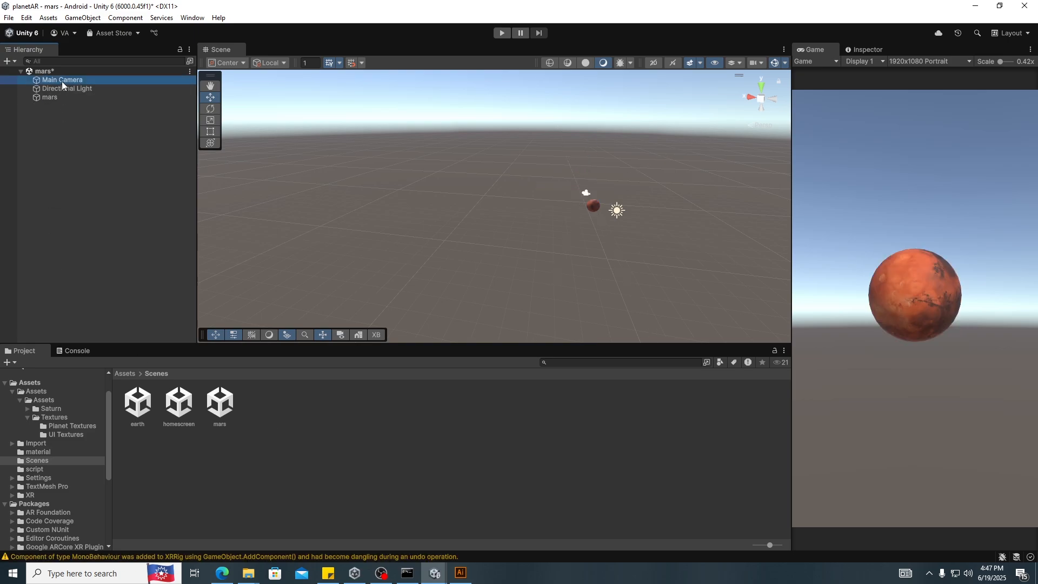
{"action": "key", "text": "Delete"}
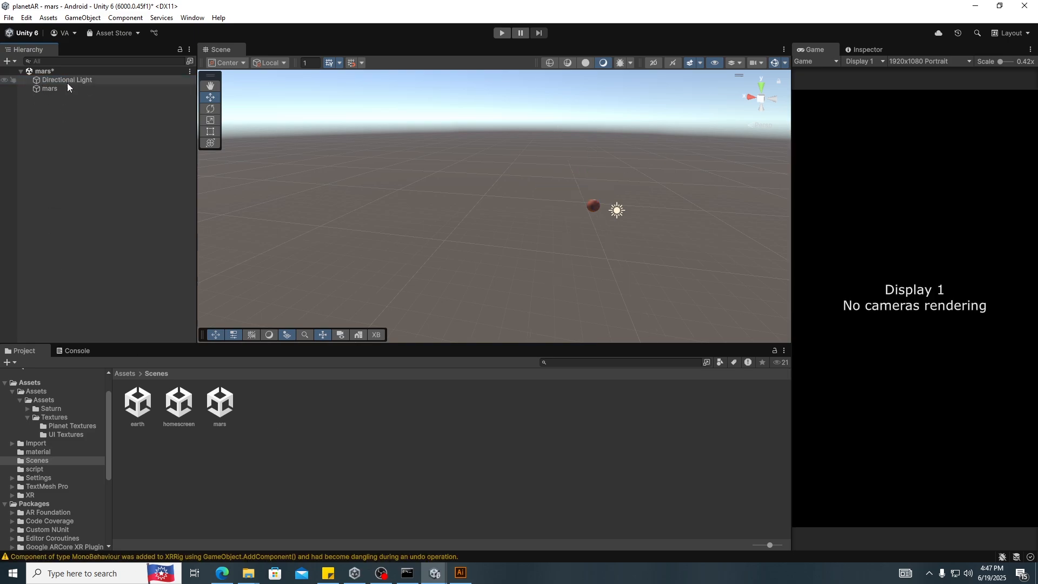
{"action": "right_click", "coordinate": [58, 168]}
{"action": "mouse_move", "coordinate": [189, 440]}
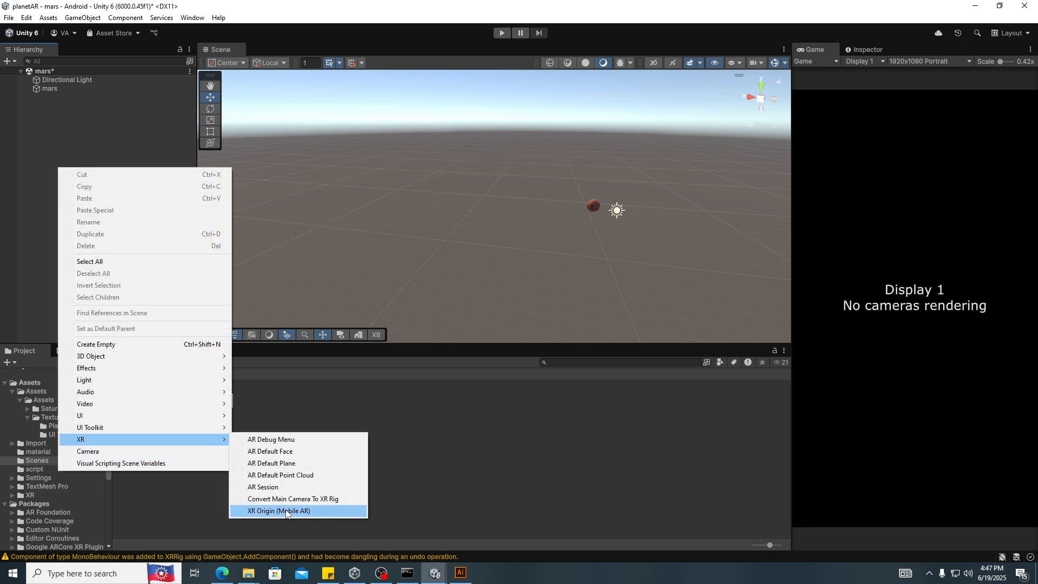
{"action": "left_click", "coordinate": [289, 508]}
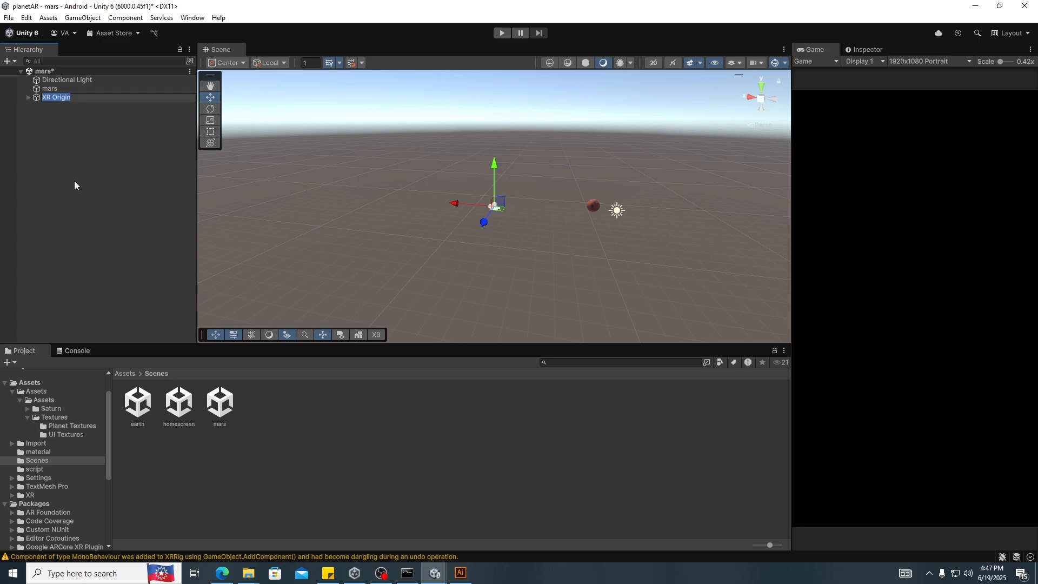
{"action": "left_click", "coordinate": [97, 148]}
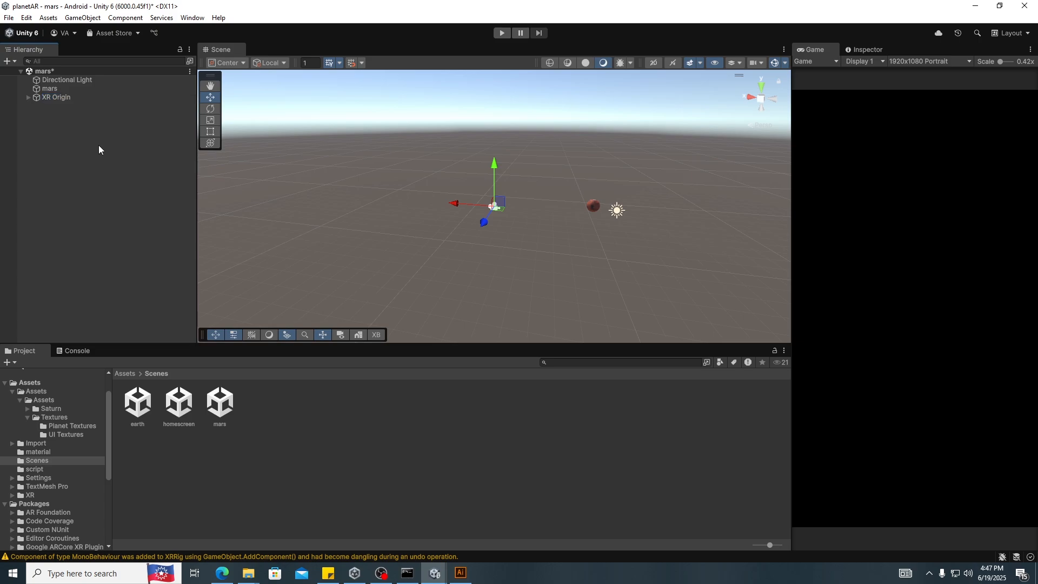
Step: Set the X and Y position of the mars scene's XR Origin to 0
{"action": "left_click", "coordinate": [79, 99]}
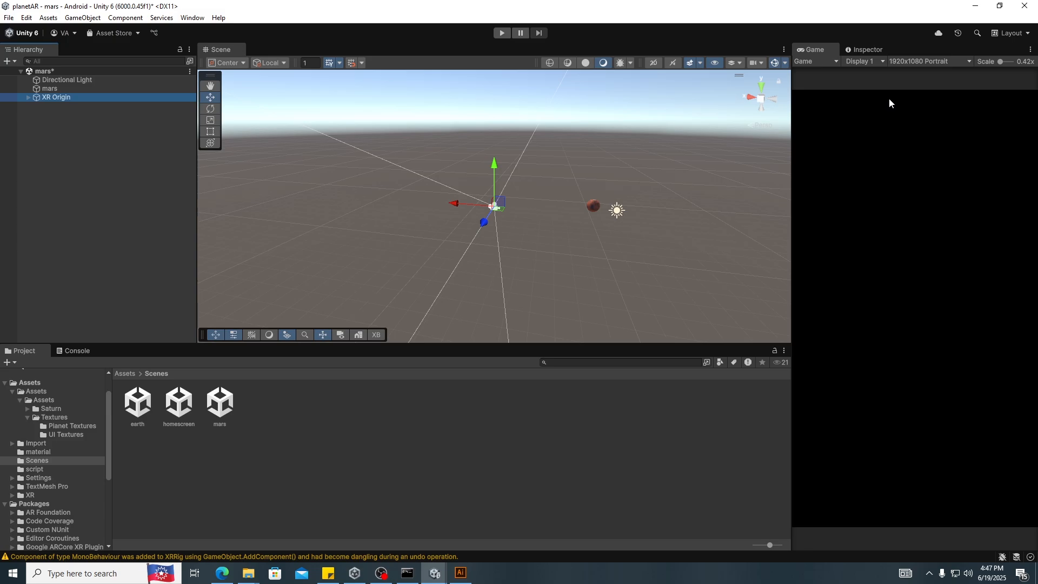
{"action": "left_click", "coordinate": [871, 51]}
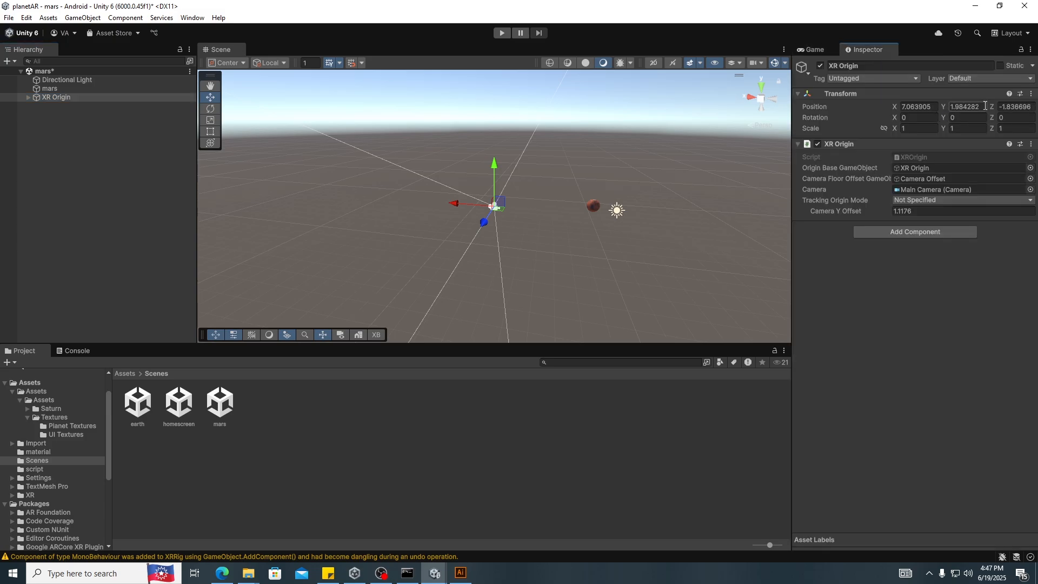
{"action": "left_click", "coordinate": [44, 85]}
{"action": "left_click", "coordinate": [53, 96]}
{"action": "left_click", "coordinate": [919, 106]}
{"action": "type", "text": "0"}
{"action": "left_click", "coordinate": [968, 106]}
{"action": "type", "text": "0"}
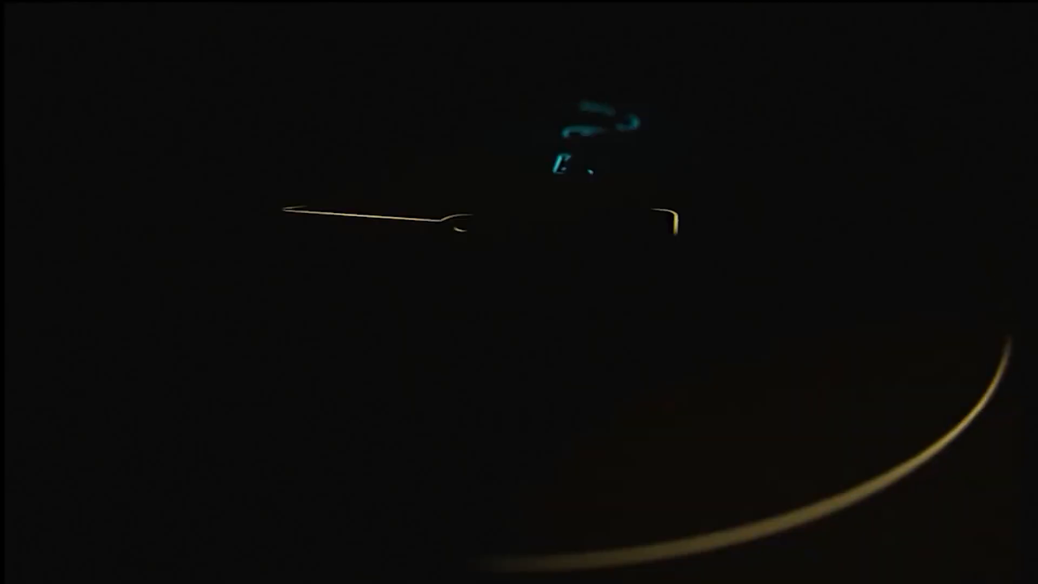